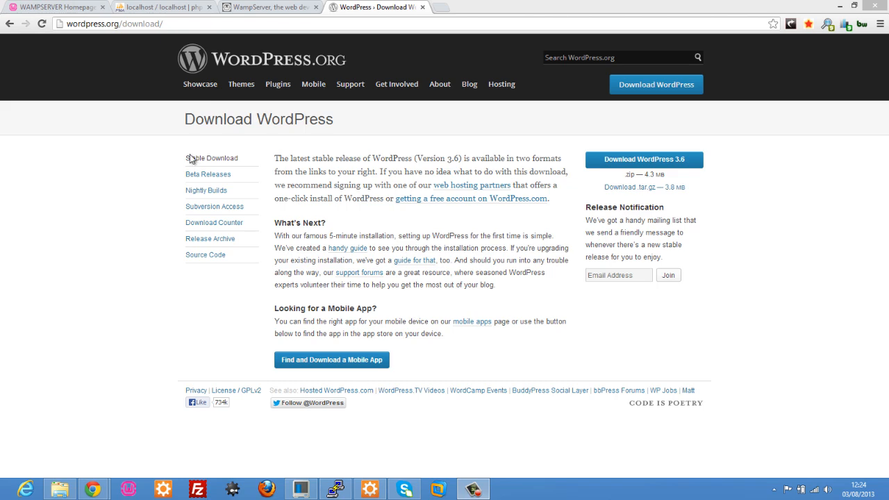
Step: Review the available WampServer versions in the download section of the WampServer website, and return to the WordPress download page
click(263, 10)
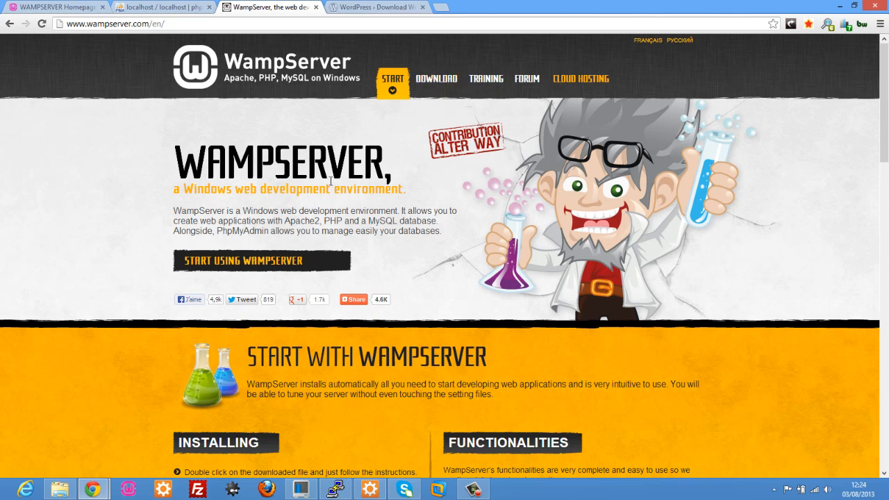
scroll(334, 181, down, 8)
scroll(338, 182, down, 2)
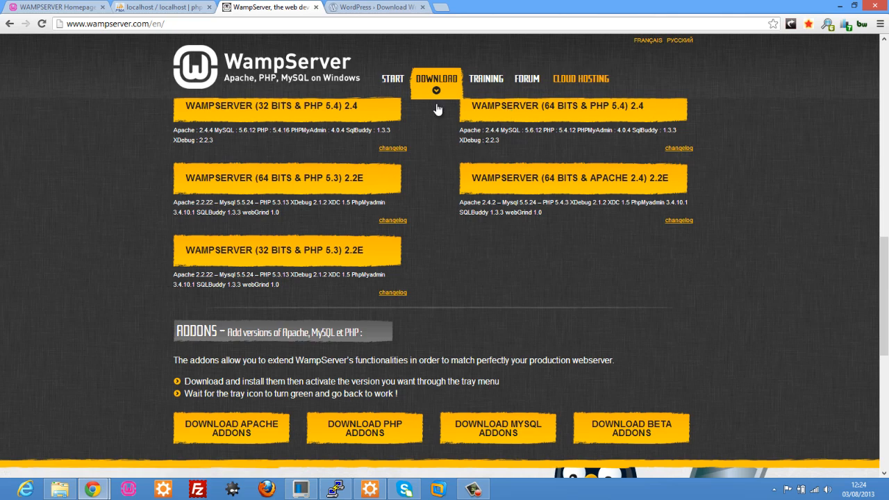
click(387, 6)
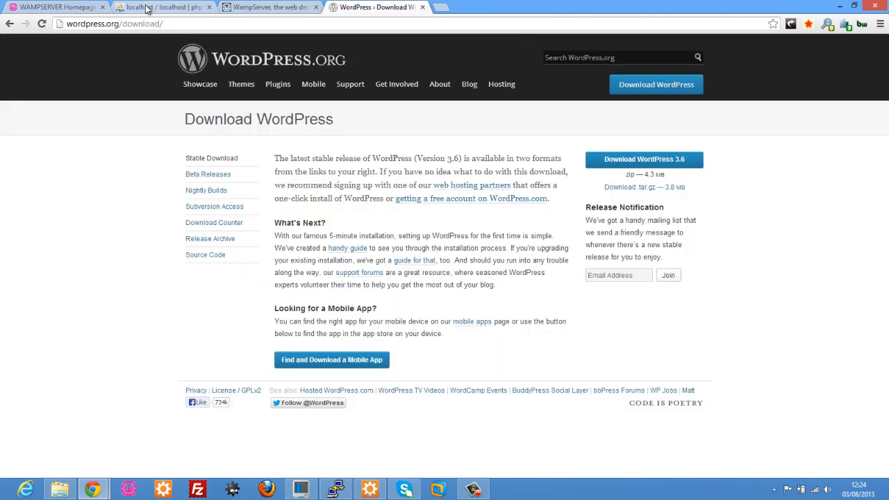
Step: Look over the server configuration and project list on the local WampServer homepage, and return to the WordPress download page
click(77, 7)
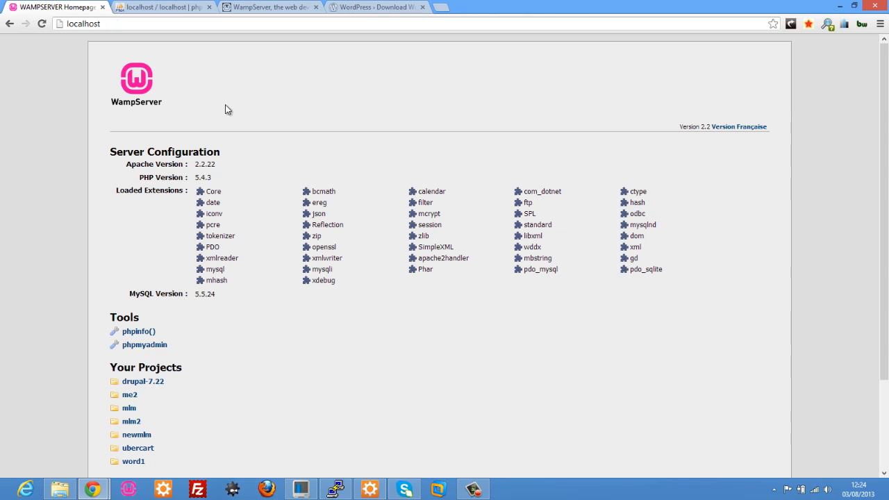
scroll(68, 263, down, 3)
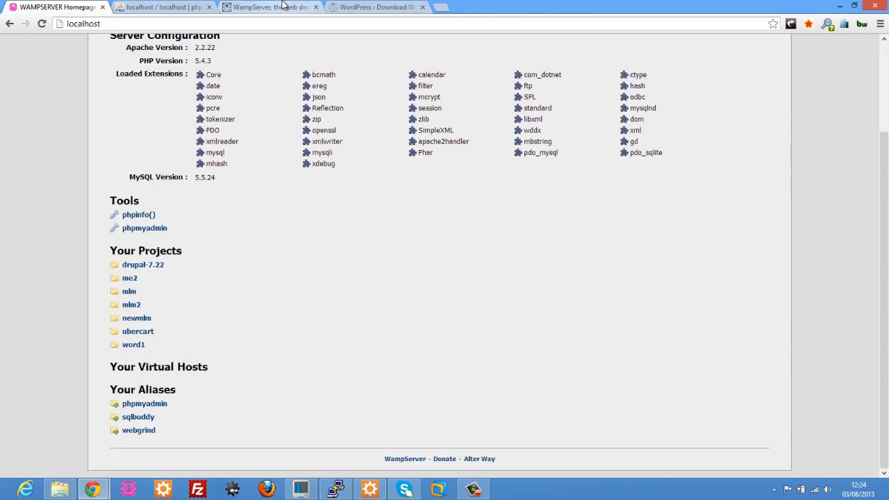
click(387, 7)
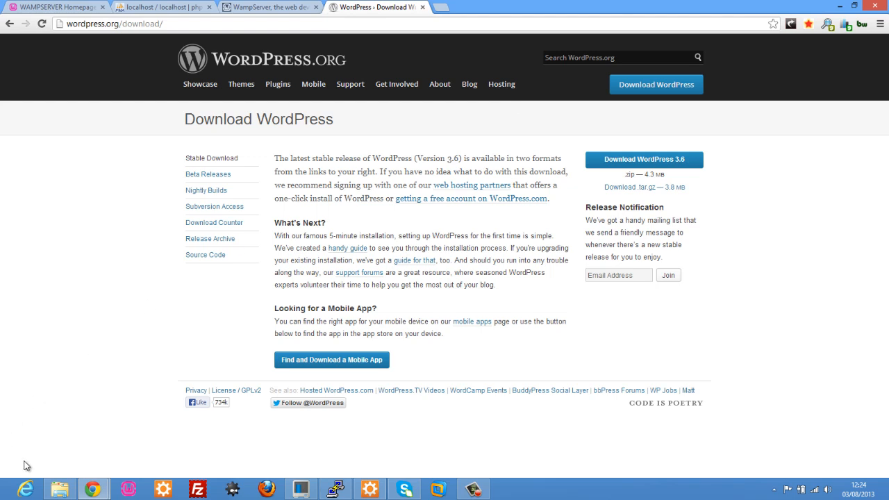
Step: Extract the wordpress-3.5-en_GB archive into the C:\wamp\www folder in File Explorer
click(60, 490)
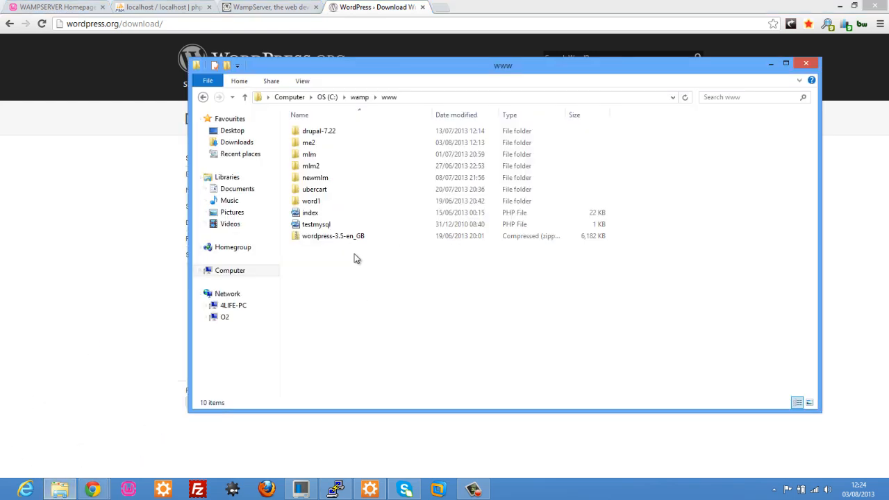
right_click(321, 240)
click(356, 309)
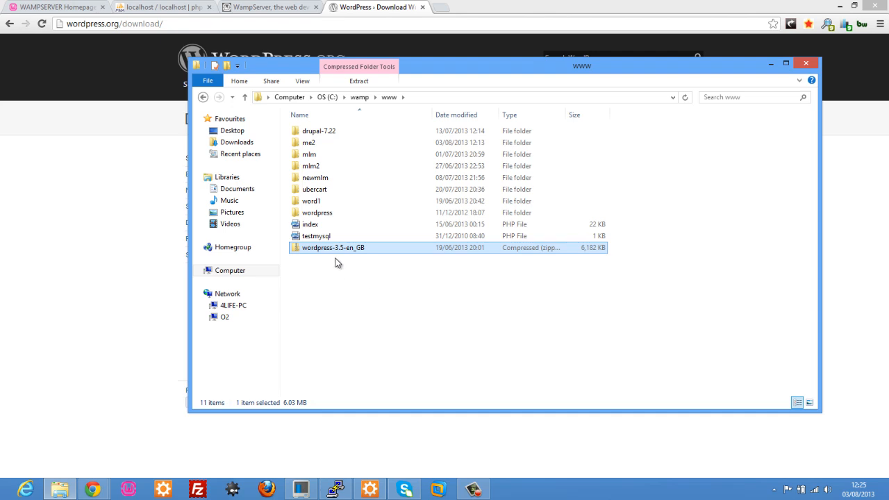
Step: Rename the extracted wordpress folder as ExpresstutWordpress
click(306, 215)
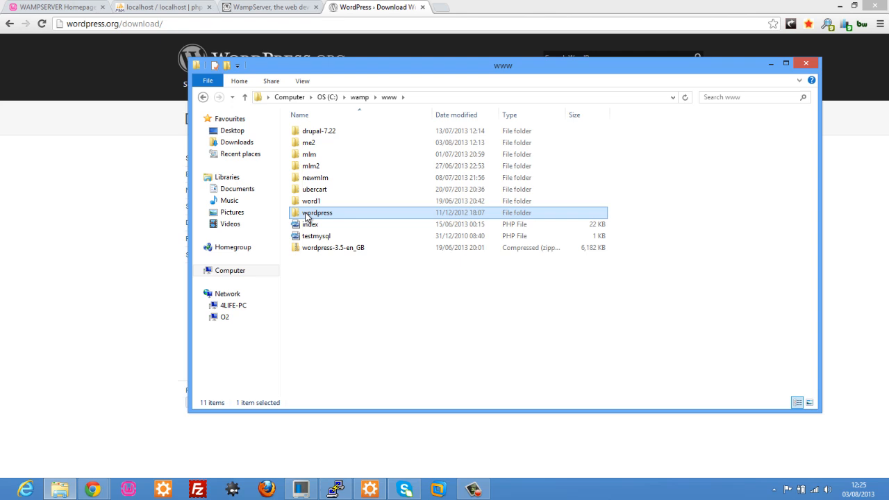
right_click(306, 216)
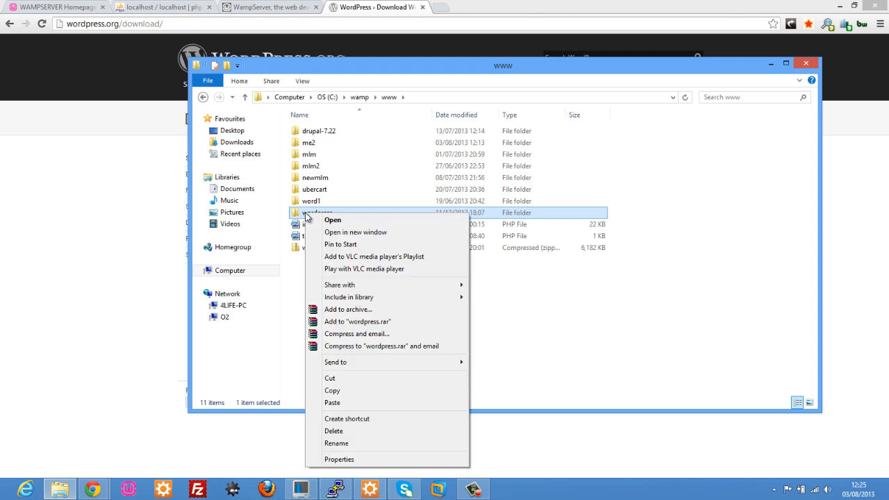
click(373, 444)
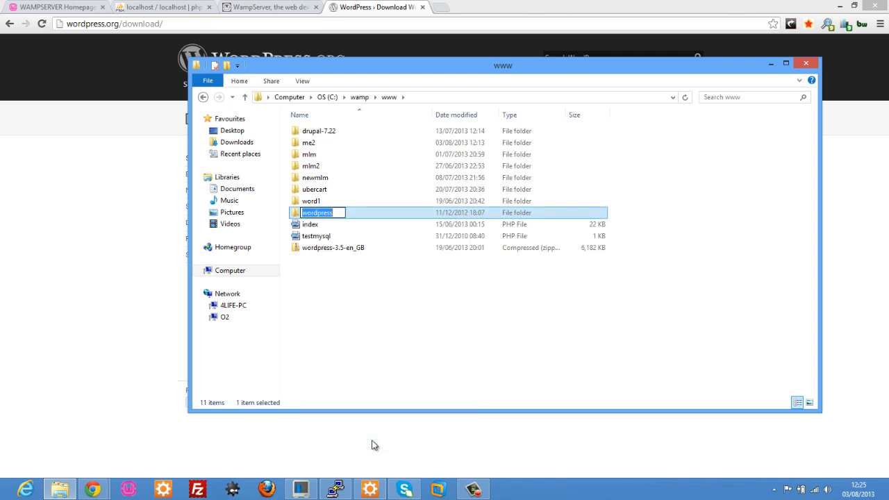
text(ExpresstutWordp)
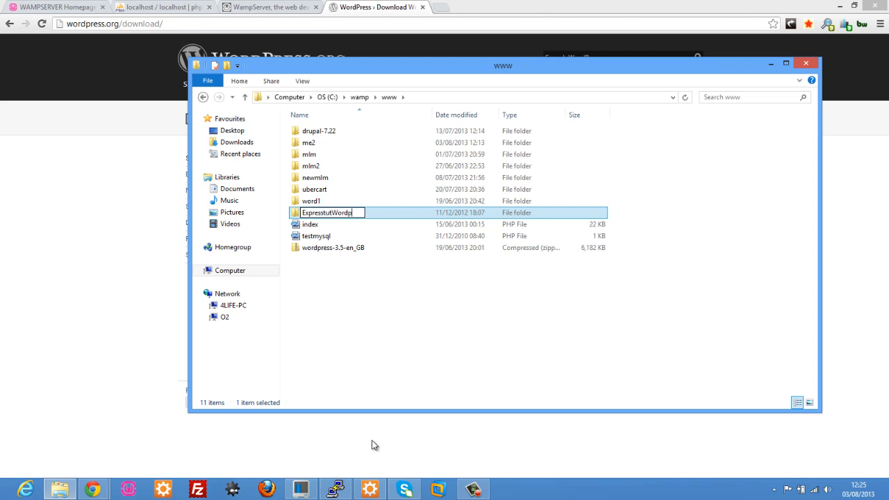
text(ress)
click(381, 316)
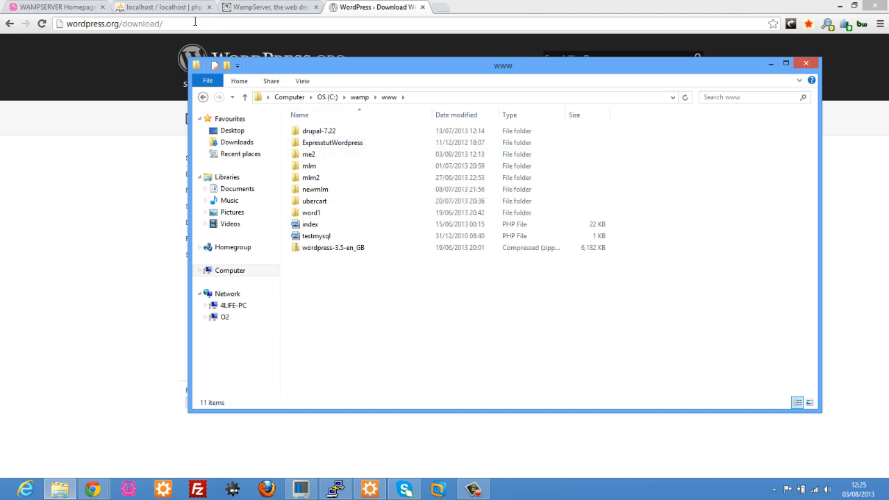
Step: Switch to Chrome, reload the local WampServer homepage and open the ExpresstutWordpress project
click(21, 7)
click(42, 23)
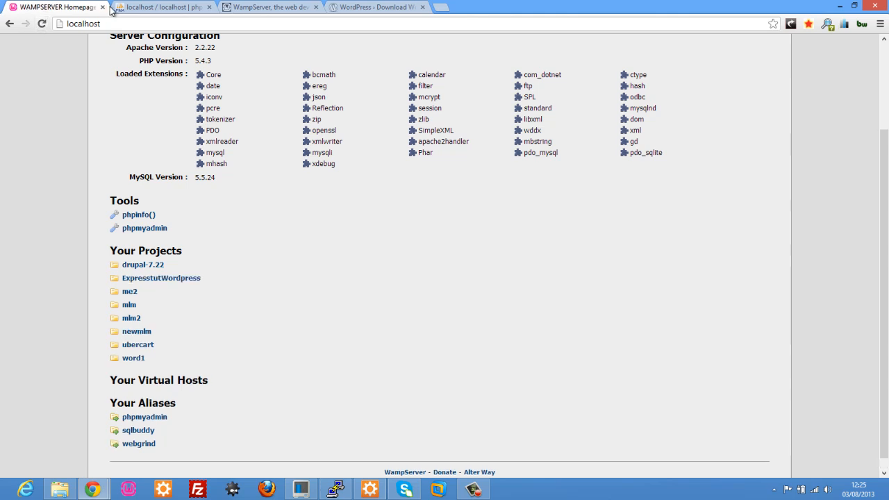
click(160, 281)
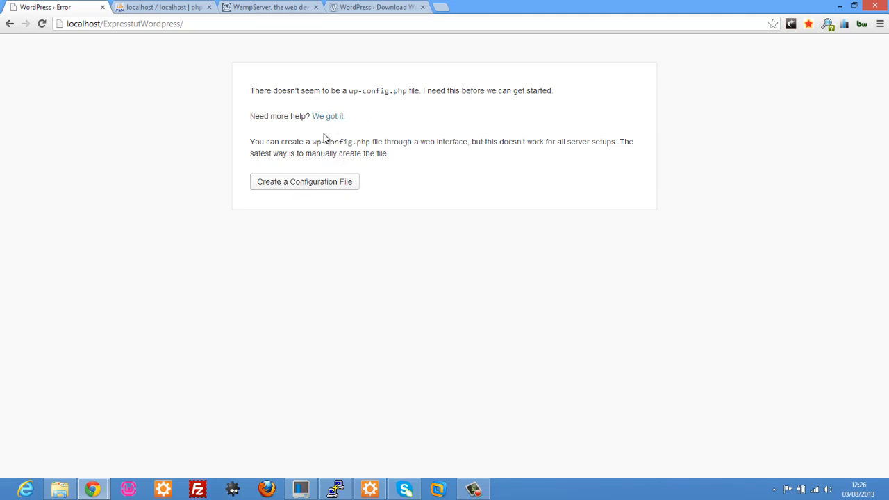
Step: In File Explorer, make a copy of the wp-config-sample file within the ExpresstutWordpress folder
click(59, 489)
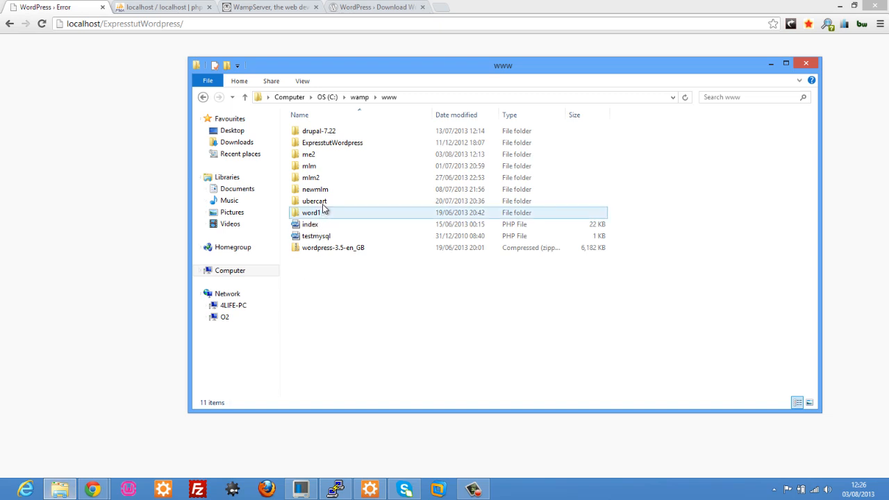
double_click(327, 143)
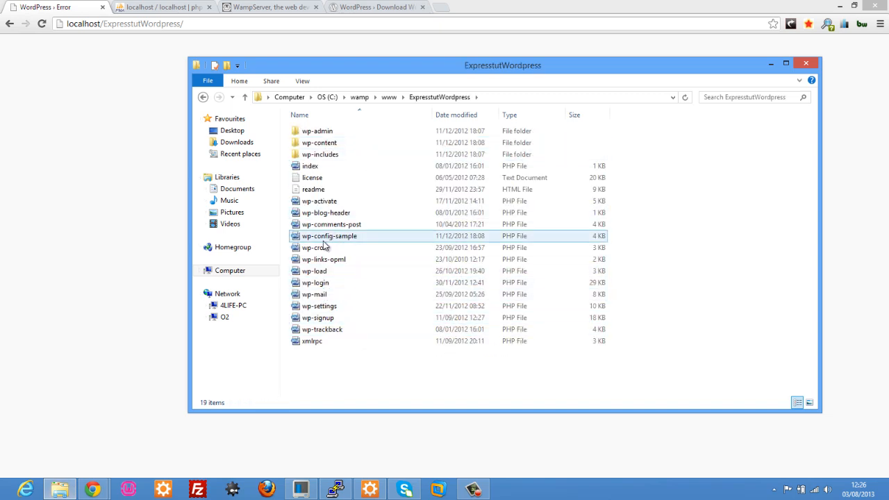
right_click(324, 240)
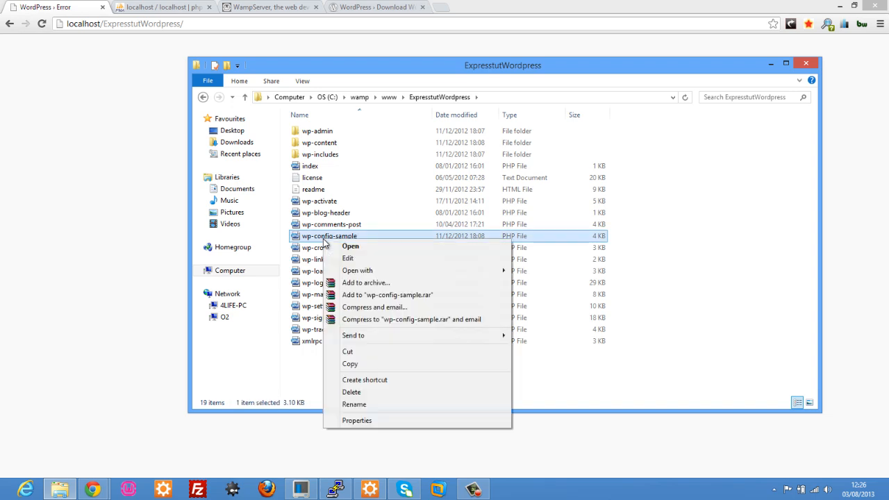
click(369, 365)
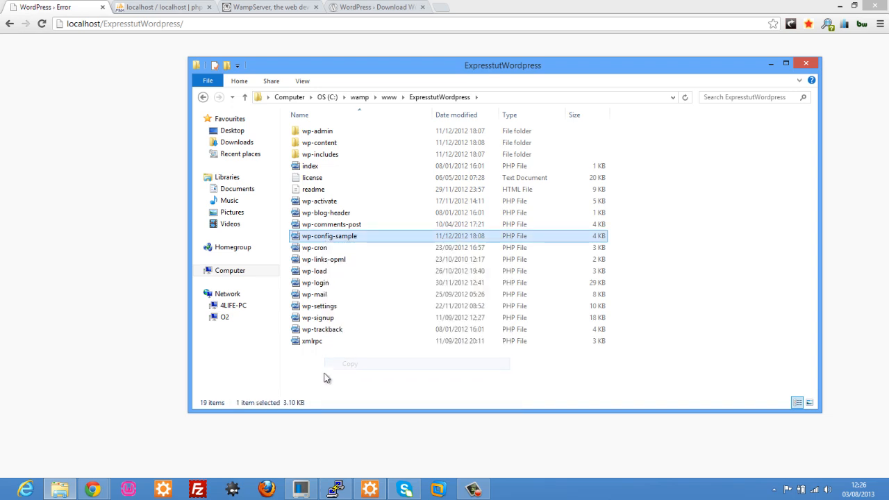
right_click(350, 375)
click(358, 292)
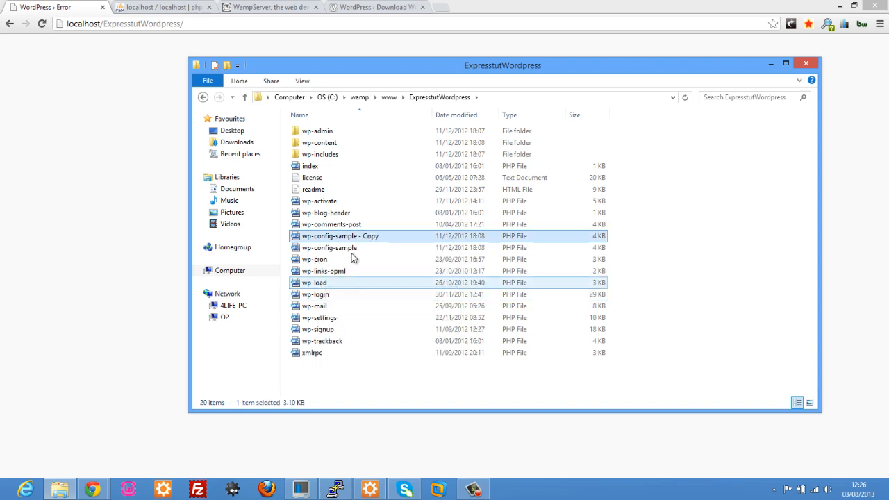
Step: Rename the copied sample configuration file as wp-config
right_click(350, 239)
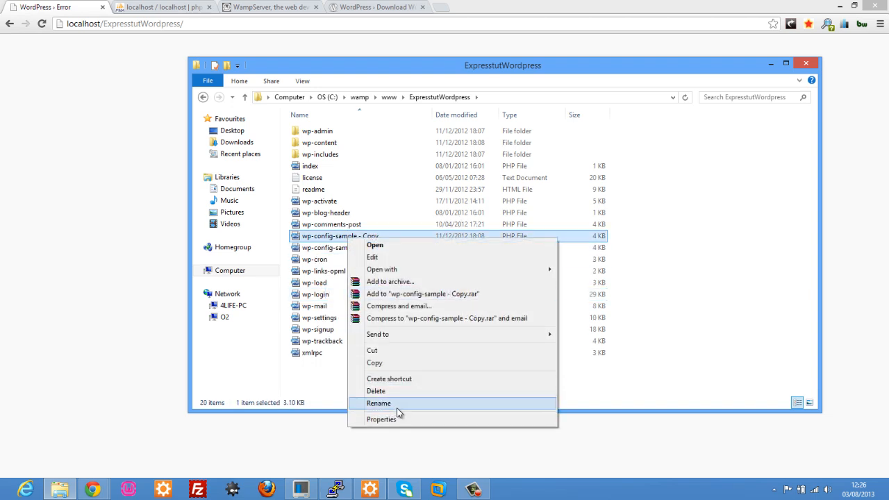
click(396, 409)
key(BackSpace)
key(BackSpace)
key(BackSpace)
key(BackSpace)
key(BackSpace)
key(BackSpace)
key(BackSpace)
key(BackSpace)
key(BackSpace)
key(BackSpace)
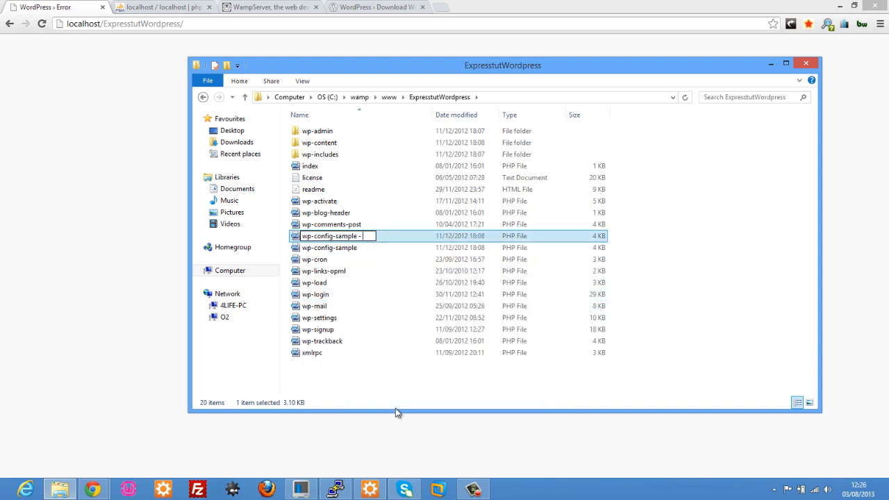
key(BackSpace)
key(BackSpace)
key(BackSpace)
key(BackSpace)
click(417, 384)
Step: Open the wp-config file in Aptana Studio at its MySQL settings
double_click(318, 236)
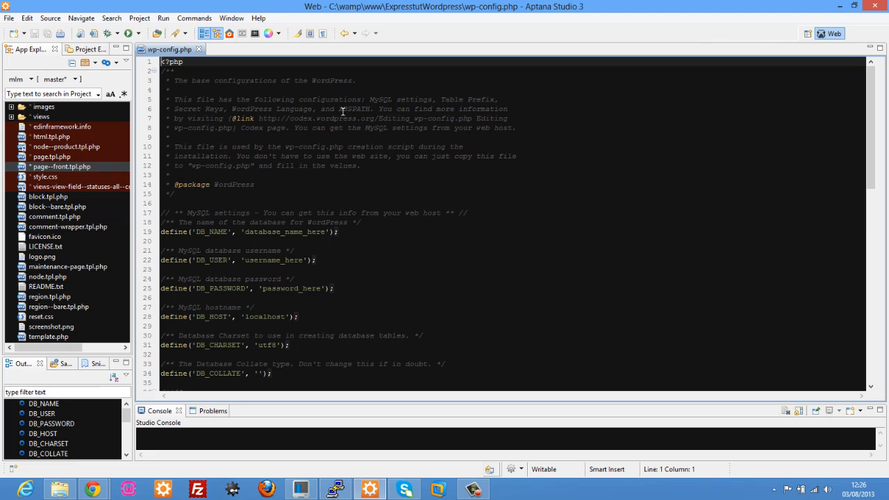
click(414, 157)
scroll(256, 184, down, 2)
scroll(256, 184, up, 1)
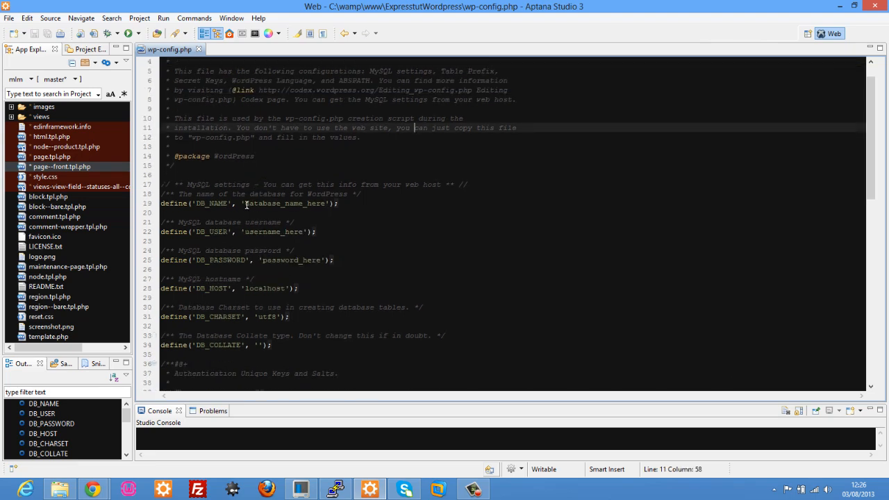
Step: Check the database list in phpMyAdmin in Chrome for the WordPress database's name, and return to wp-config.php in Aptana Studio
drag(245, 203, 318, 203)
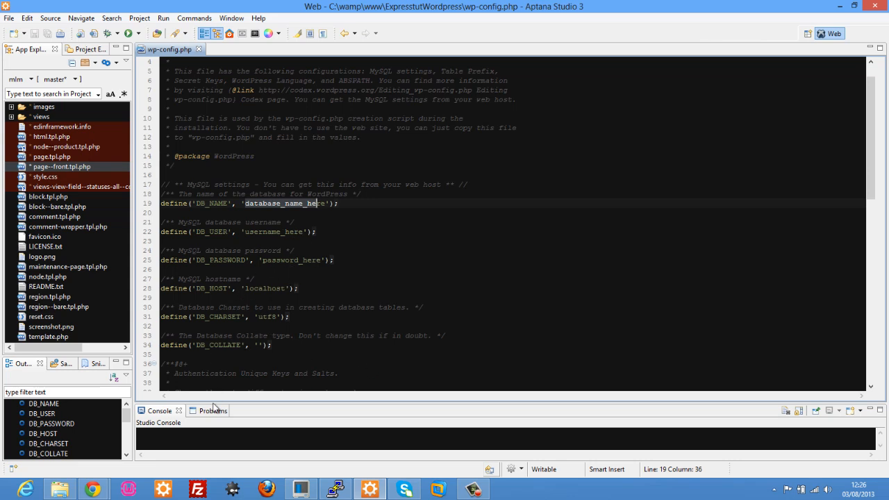
mouse_move(92, 490)
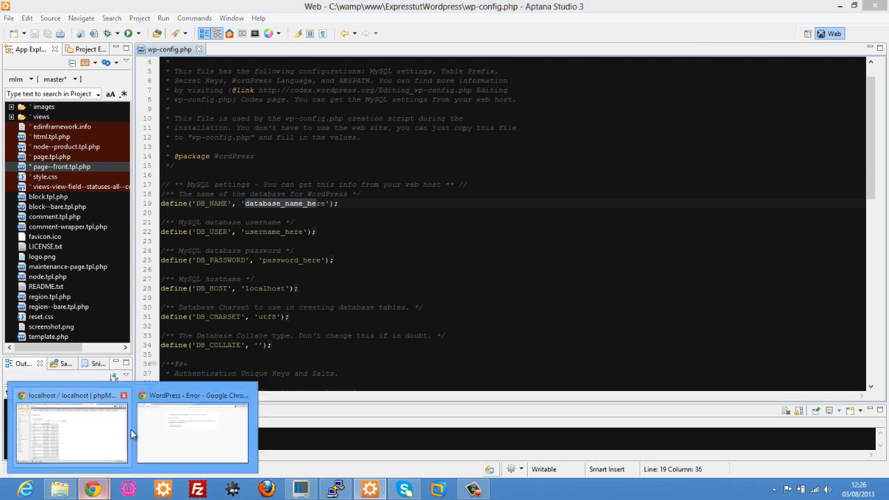
click(167, 431)
click(167, 7)
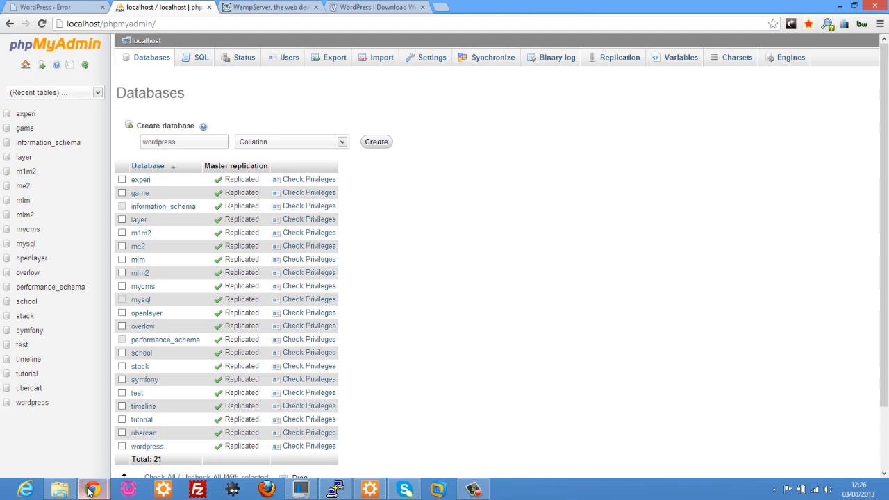
click(370, 490)
click(382, 266)
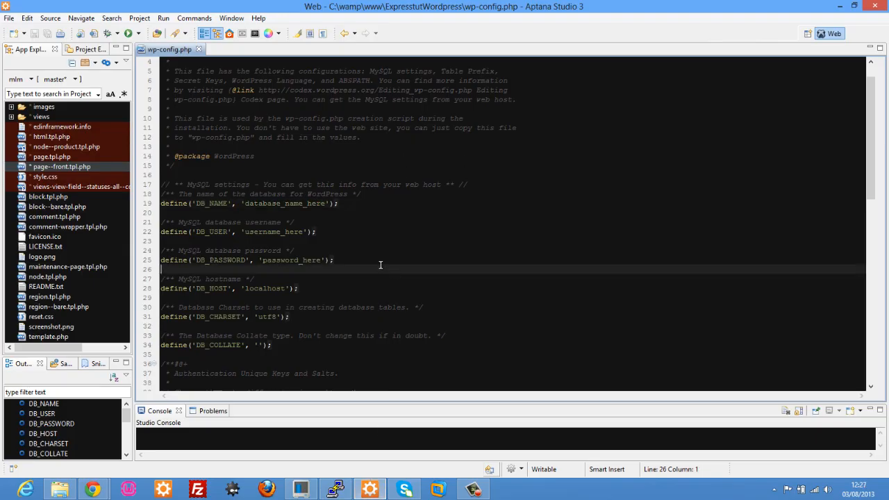
Step: Set DB_NAME to 'wordpress' and DB_USER to 'root' in wp-config.php
drag(326, 203, 246, 203)
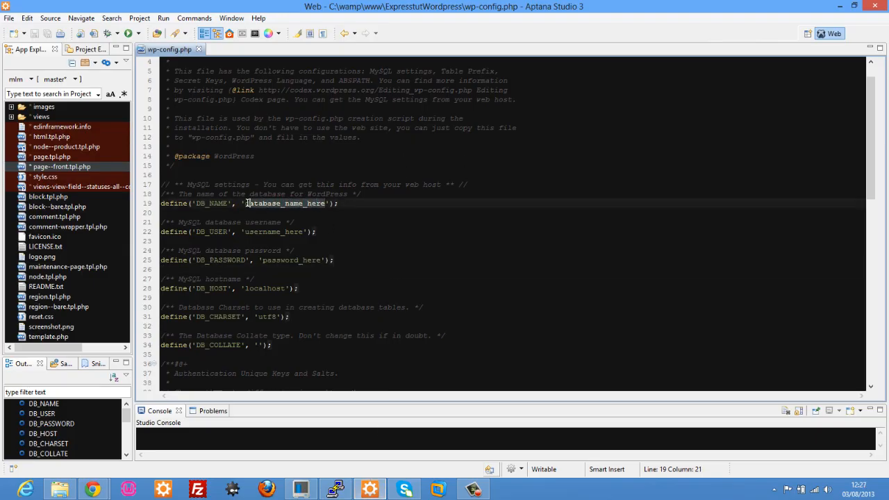
text(wordpress)
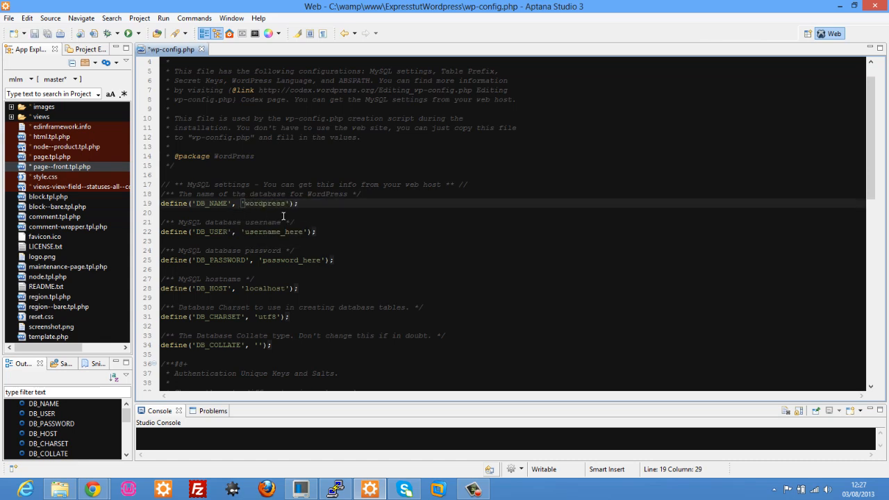
drag(244, 231, 303, 231)
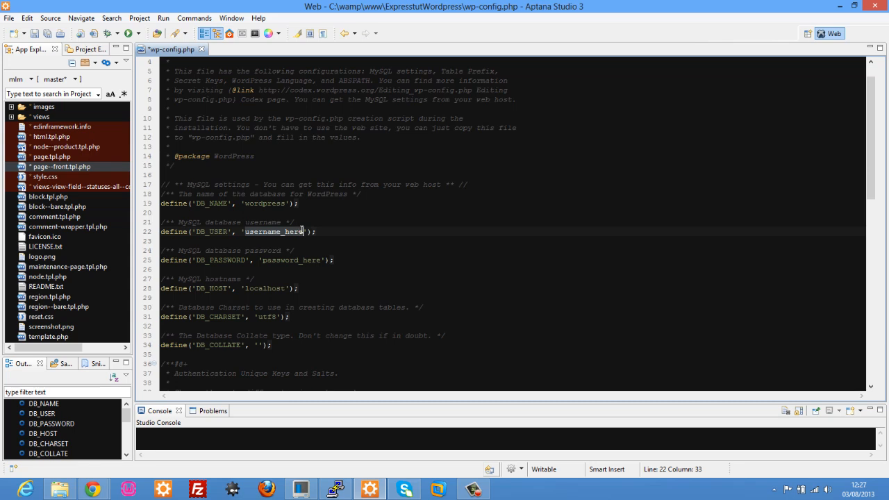
text(root)
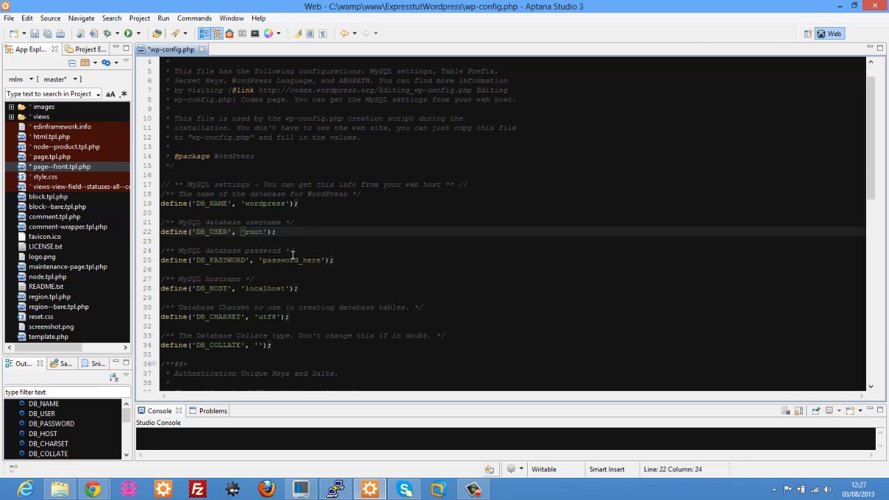
Step: Clear the DB_PASSWORD placeholder to an empty string and save wp-config.php
drag(263, 259, 321, 260)
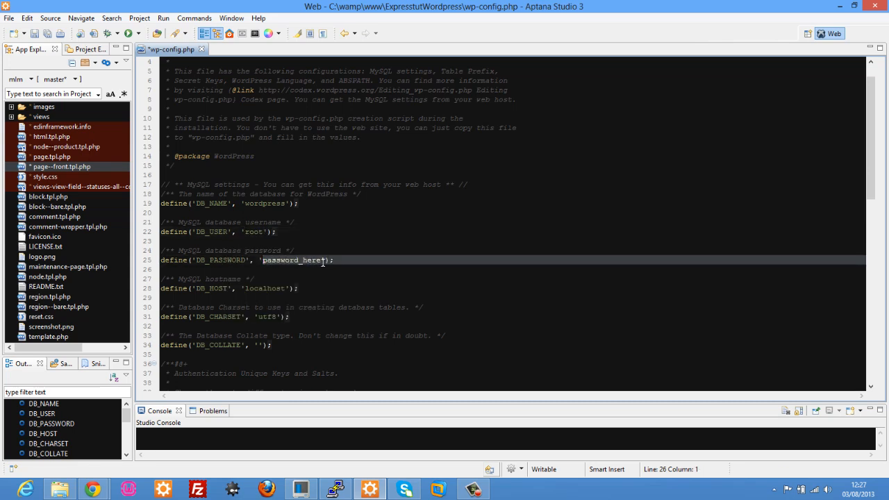
key(BackSpace)
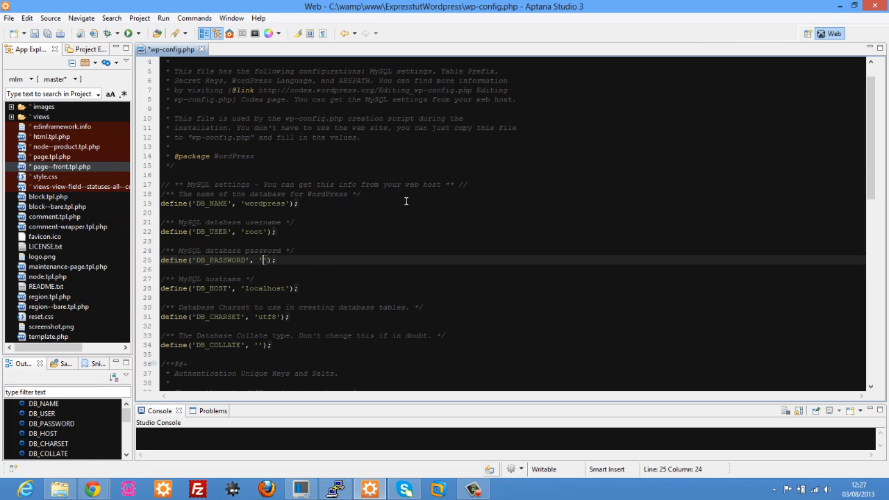
key(ctrl+s)
Step: Switch to Chrome and reload the ExpresstutWordpress site to bring up the WordPress installation form
mouse_move(92, 490)
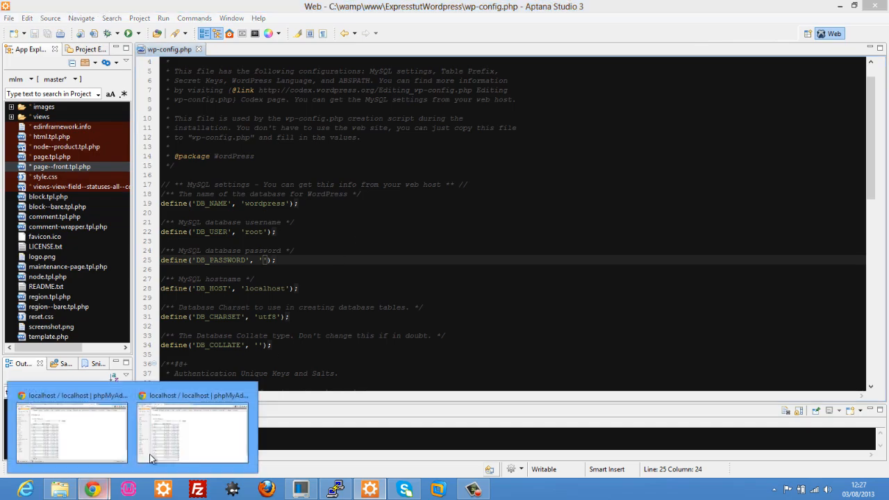
click(153, 459)
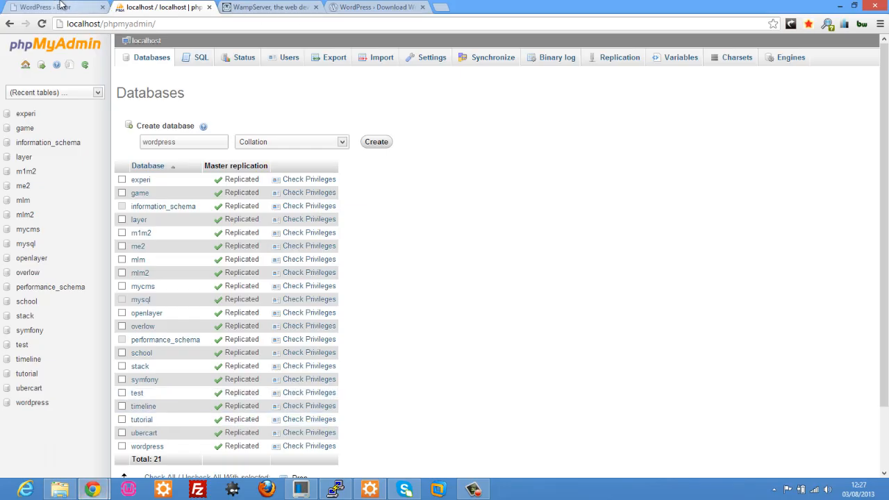
click(61, 5)
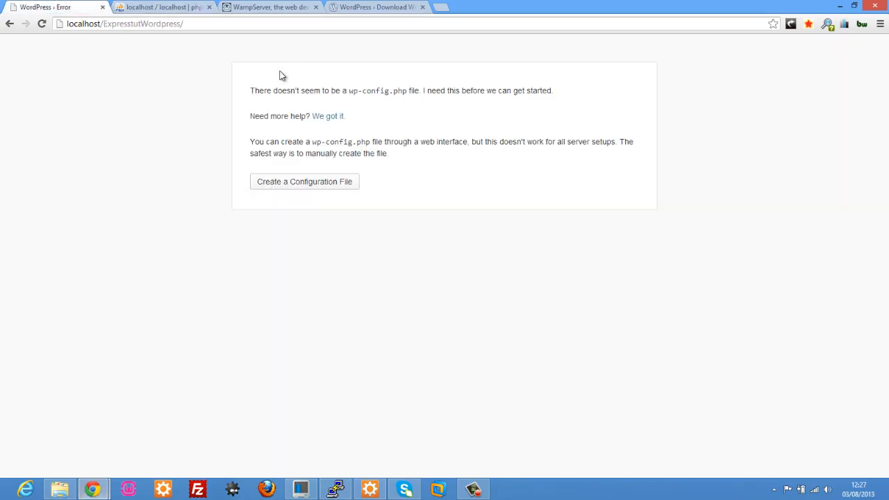
click(43, 24)
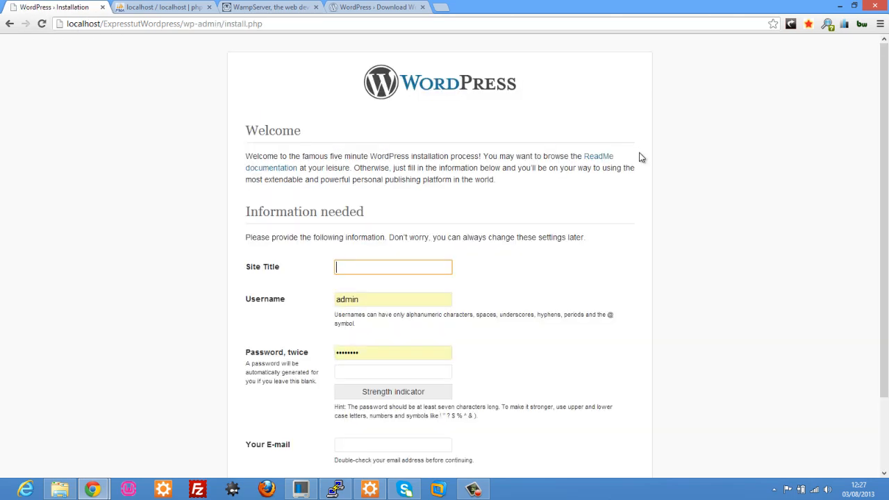
scroll(640, 157, down, 3)
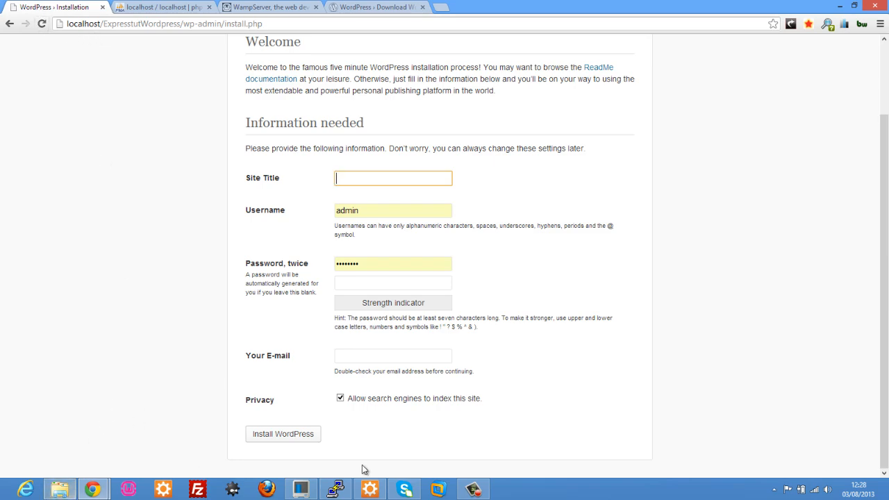
Step: Switch to Aptana Studio and exit the program
click(370, 489)
click(870, 5)
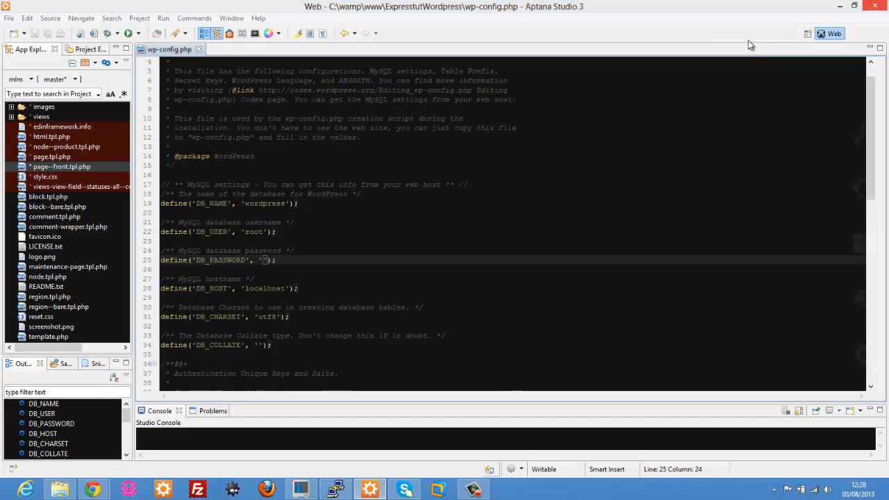
click(501, 254)
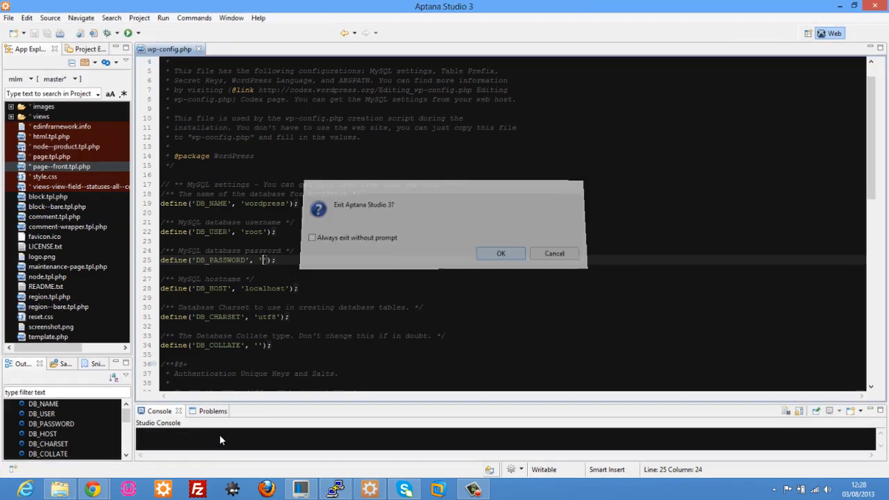
Step: Delete the wp-config file from the ExpresstutWordpress folder in File Explorer
click(60, 490)
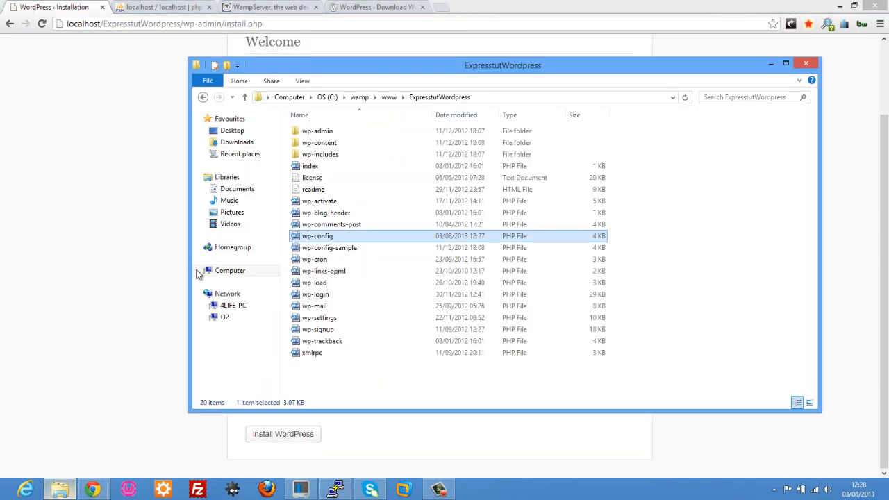
click(332, 237)
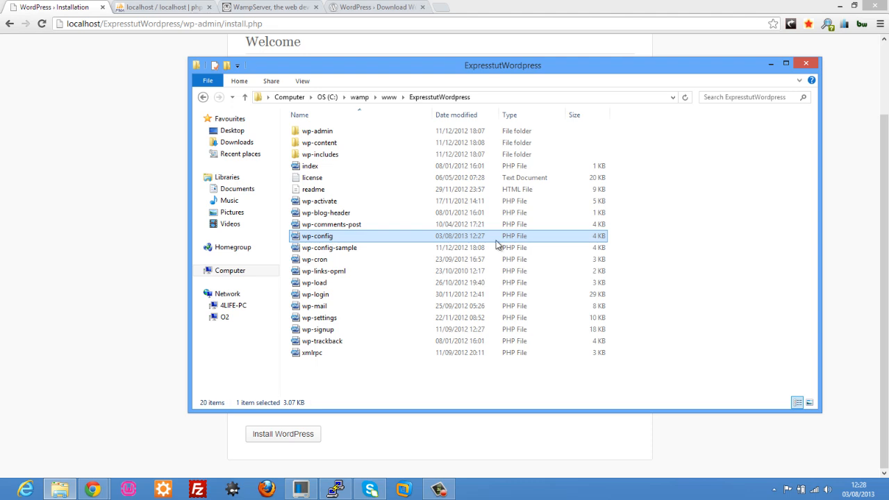
key(BackSpace)
click(333, 237)
key(Delete)
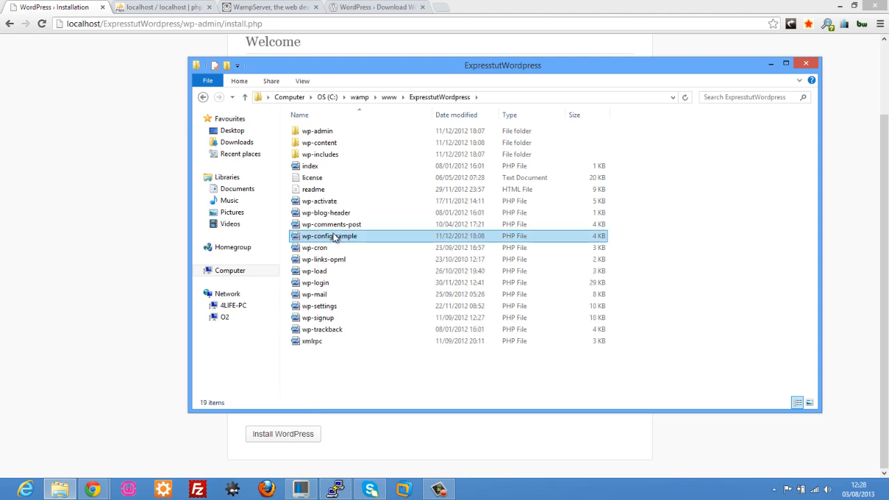
Step: Reload the installer page in Chrome and start creating a configuration file, proceeding to the database connection details
click(112, 80)
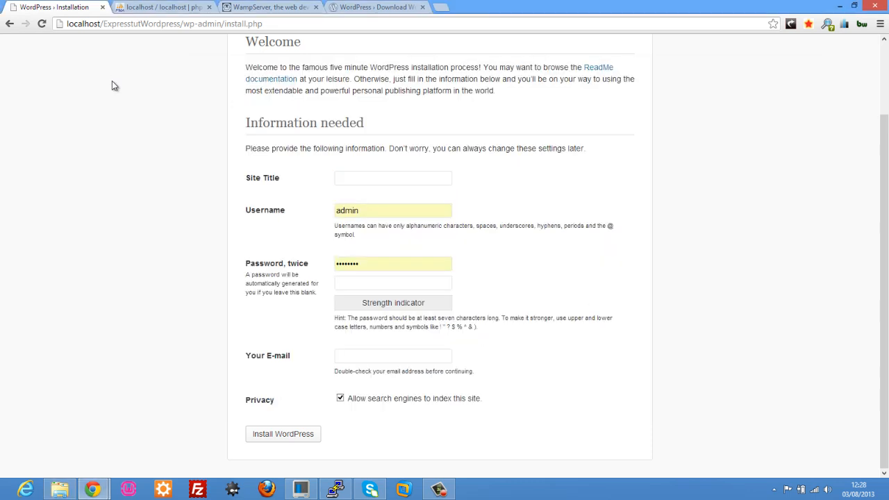
click(41, 25)
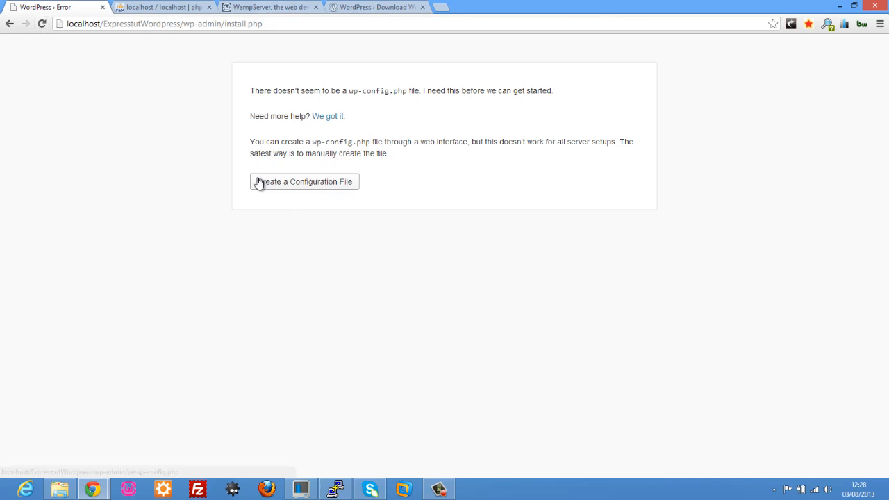
click(306, 184)
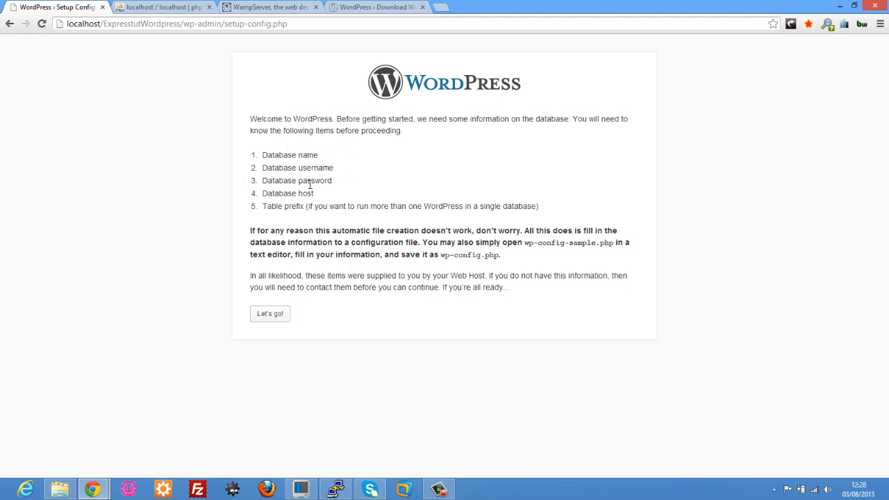
click(282, 313)
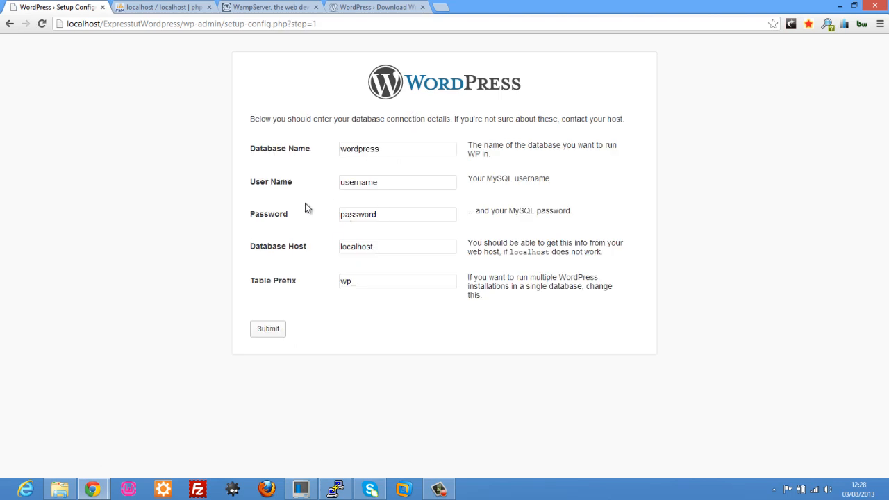
Step: Set the database user name to root, clear the database password, submit the connection details and run the install
double_click(385, 183)
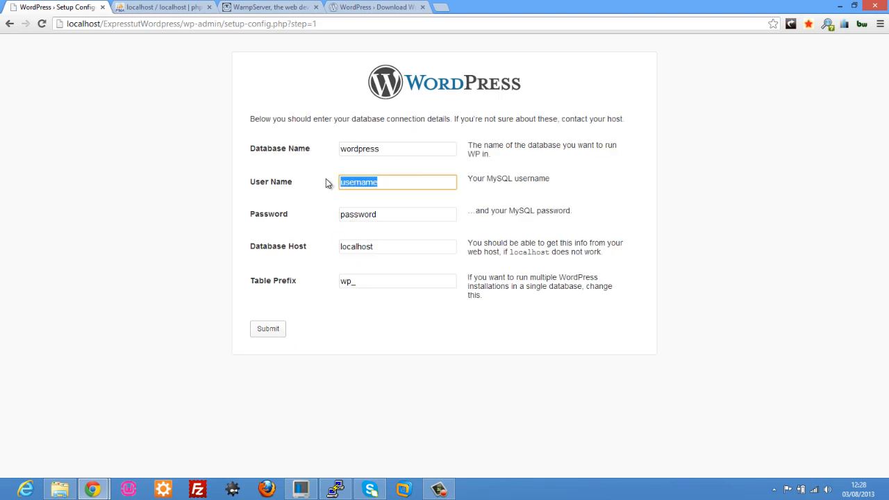
text(root)
double_click(421, 220)
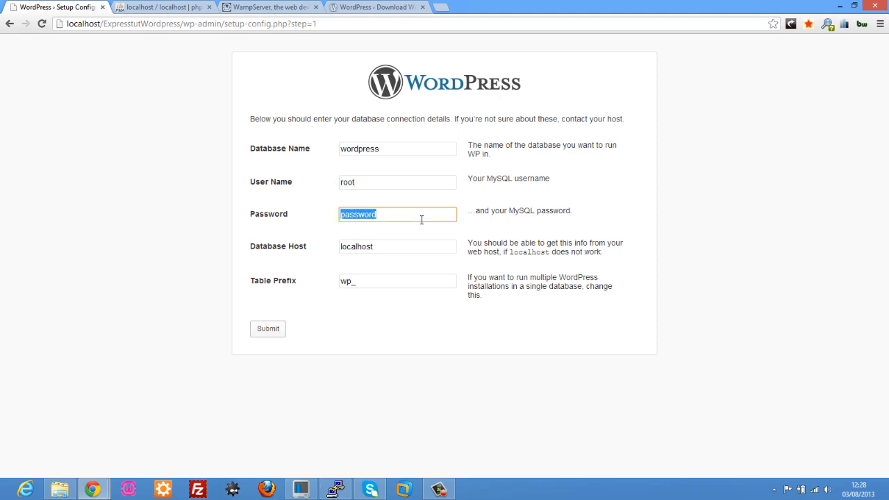
key(BackSpace)
click(389, 244)
double_click(389, 244)
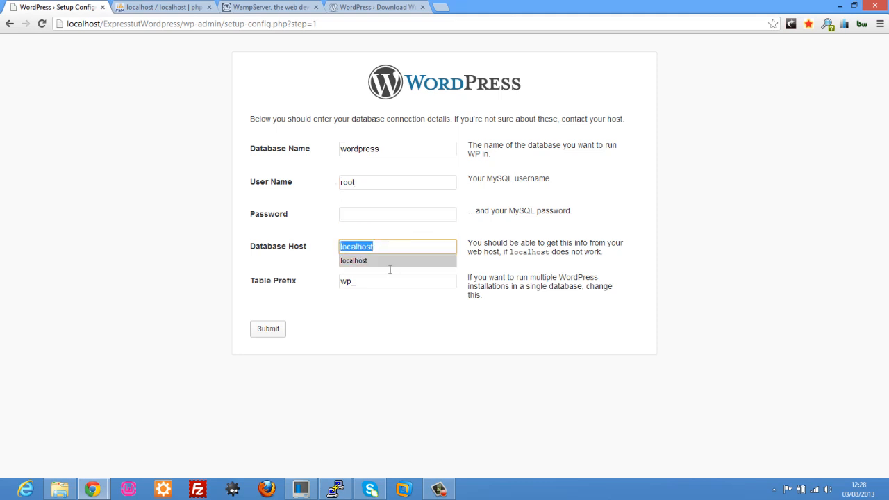
click(386, 284)
click(268, 335)
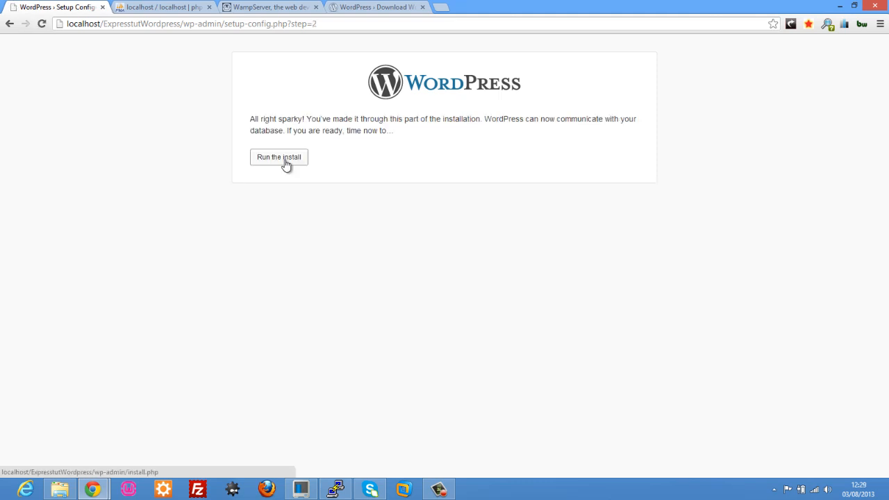
click(285, 165)
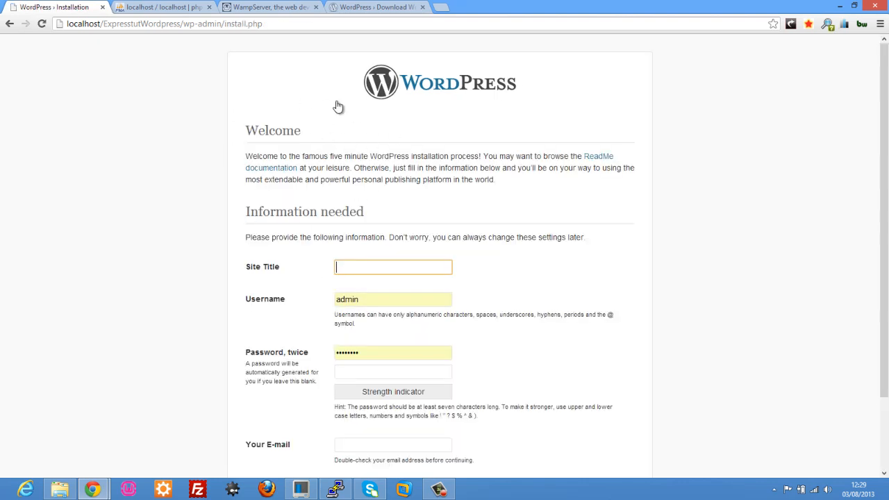
Step: Check the ExpresstutWordpress folder in File Explorer for the generated wp-config file, and return to the installation form in Chrome
click(60, 490)
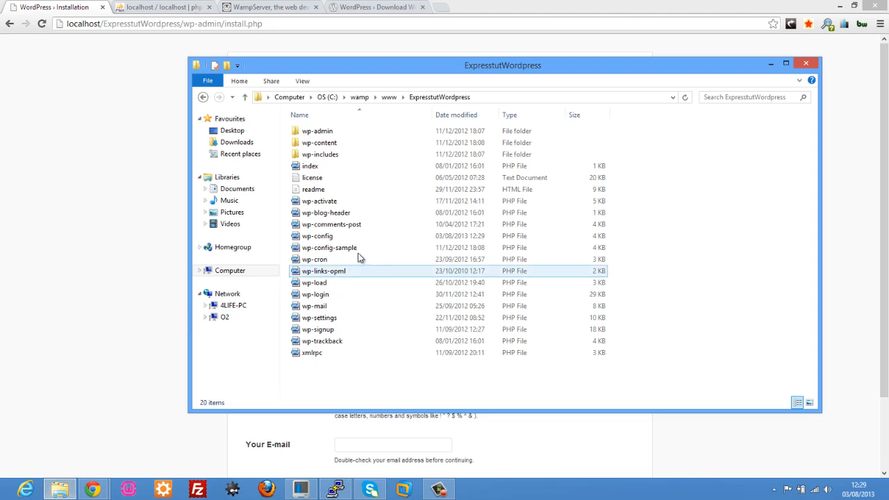
click(323, 237)
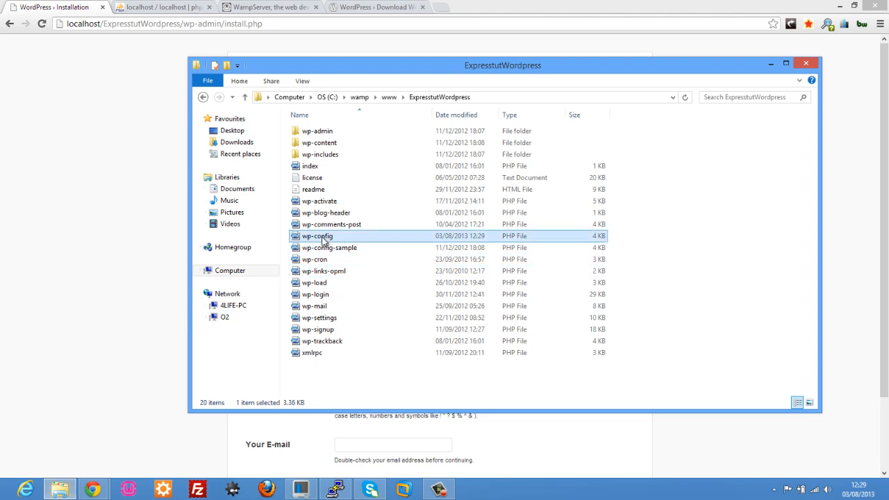
click(121, 184)
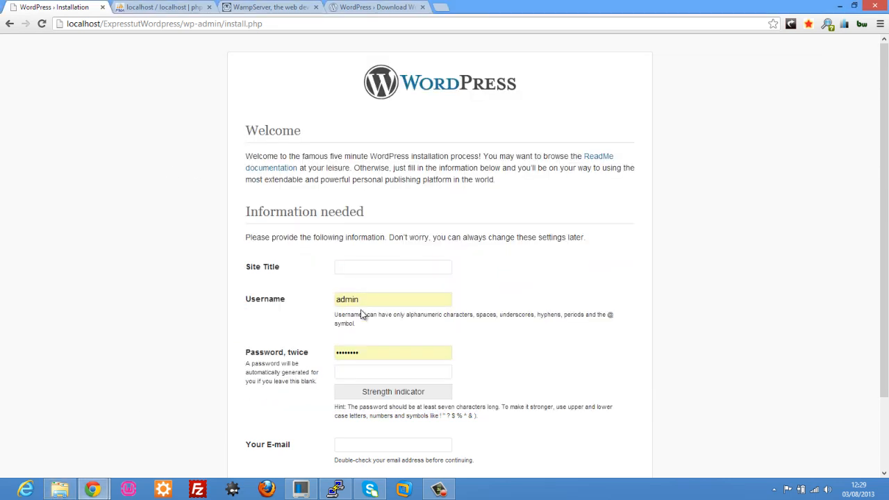
Step: Set the site title to Expresstut in the WordPress installation form
click(382, 268)
text(E)
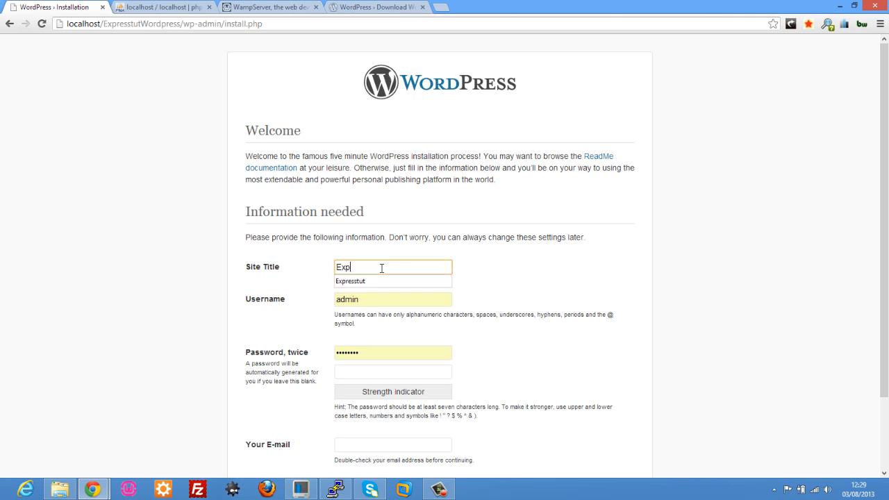
text(xp)
key(Down)
key(Return)
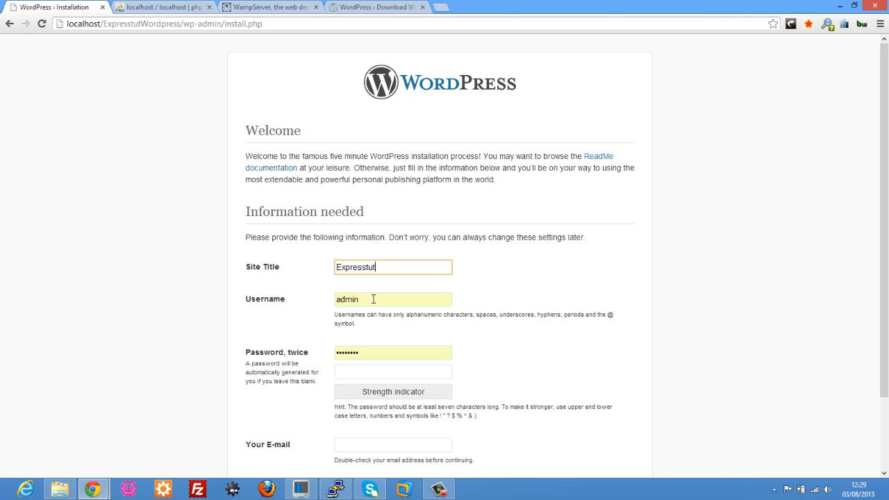
Step: Enter the admin account password in both password fields
double_click(389, 354)
text(•••••)
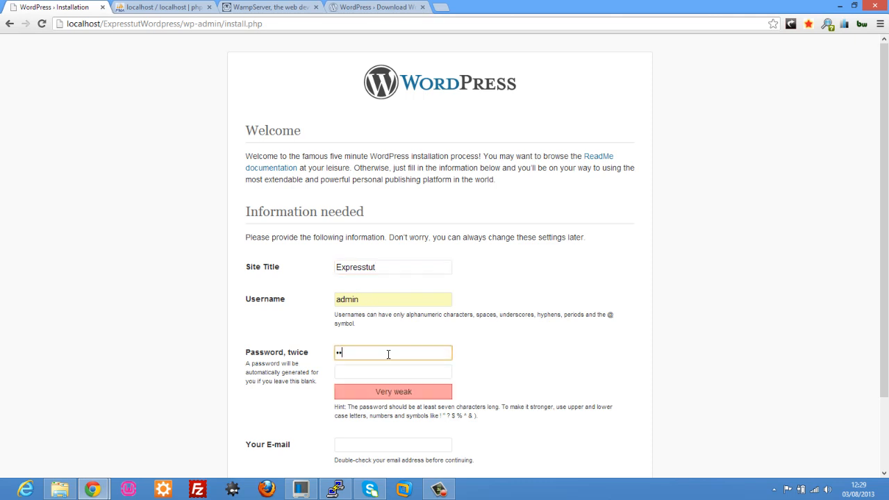
text(•)
key(Tab)
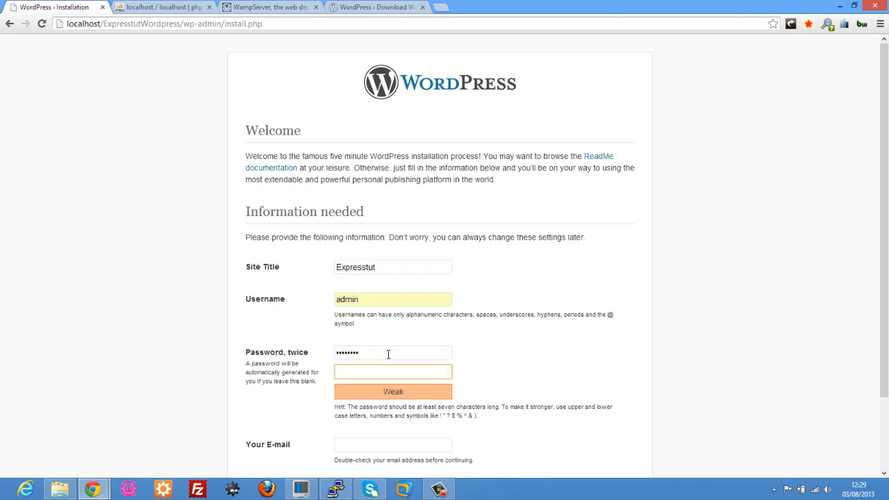
text(••••)
Step: Fill in the administrator's e-mail, keep search engine indexing allowed, and install WordPress
scroll(387, 355, down, 3)
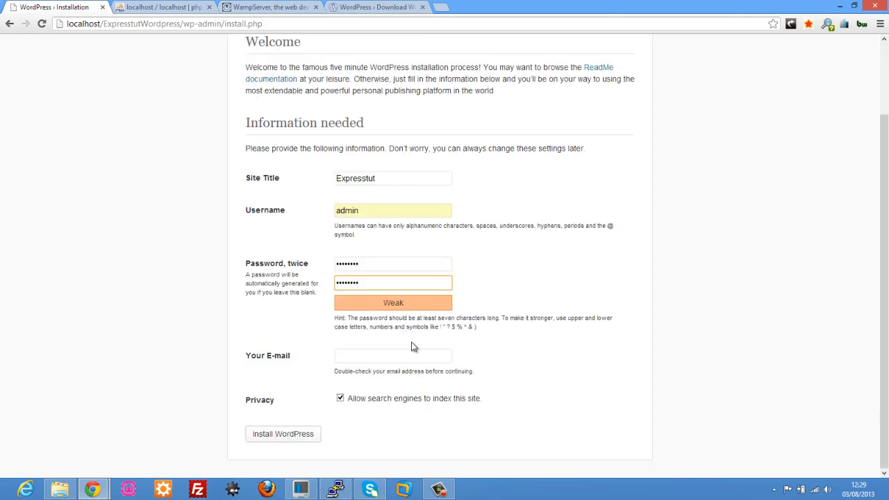
click(376, 358)
text(a)
click(378, 369)
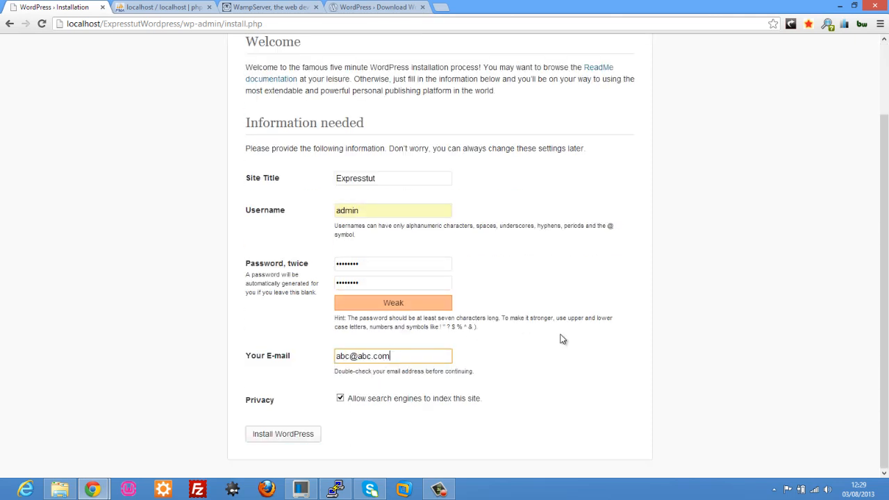
click(378, 396)
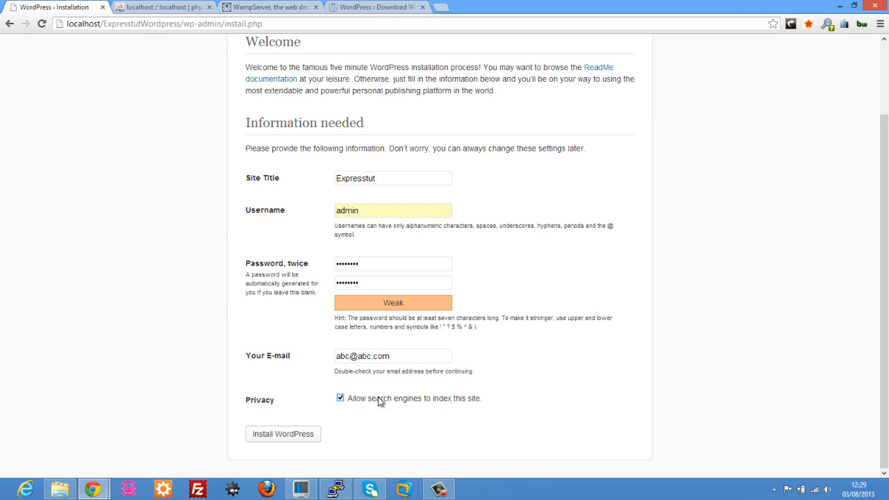
click(303, 434)
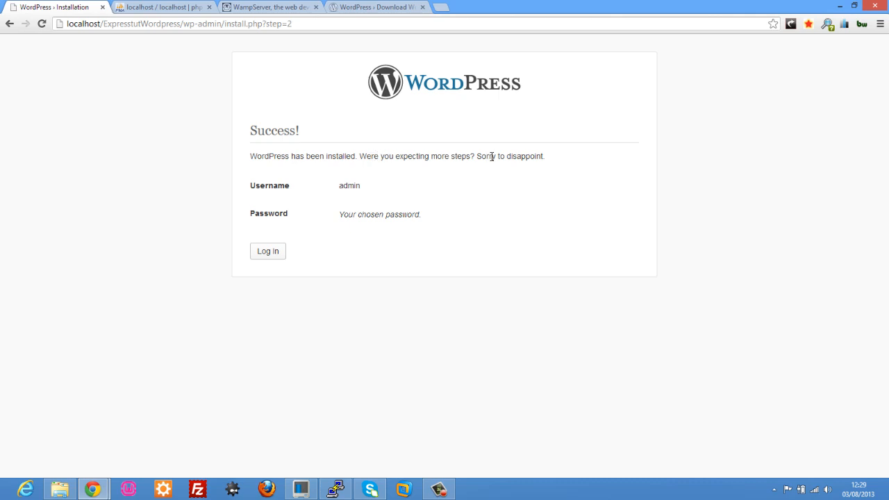
Step: Log in to the new WordPress site as admin with the prefilled credentials
click(274, 264)
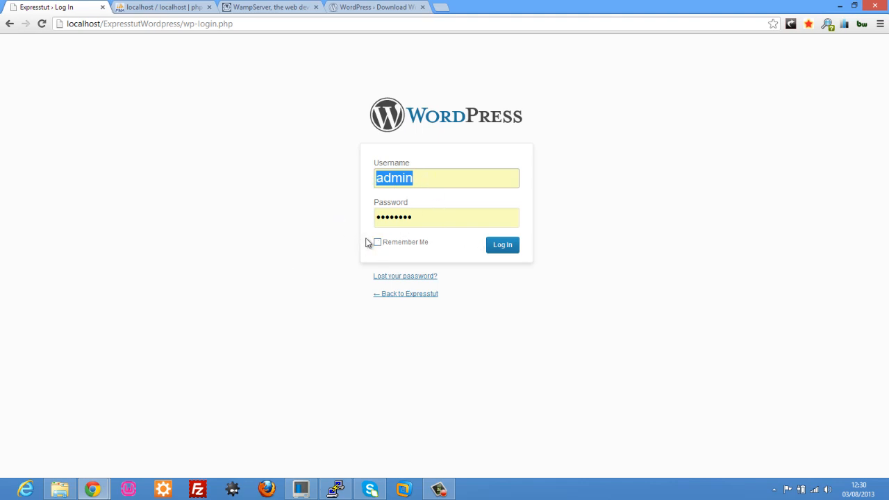
click(503, 246)
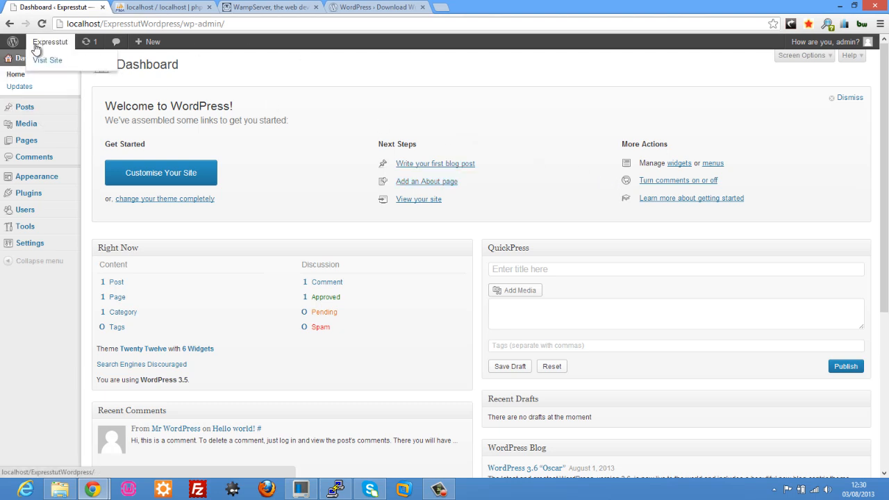
Step: View the Expresstut site's front page from the dashboard, look it over, and open the About WordPress page
right_click(40, 61)
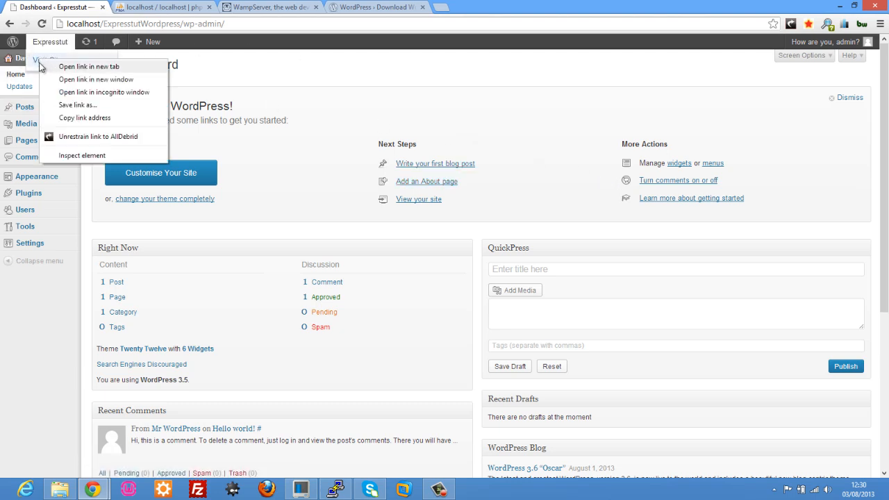
click(40, 44)
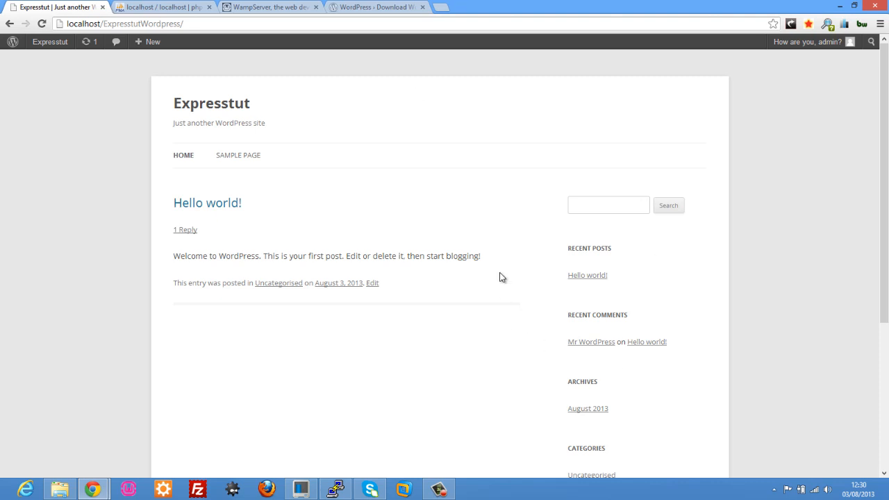
scroll(551, 218, down, 2)
scroll(553, 219, up, 2)
click(19, 46)
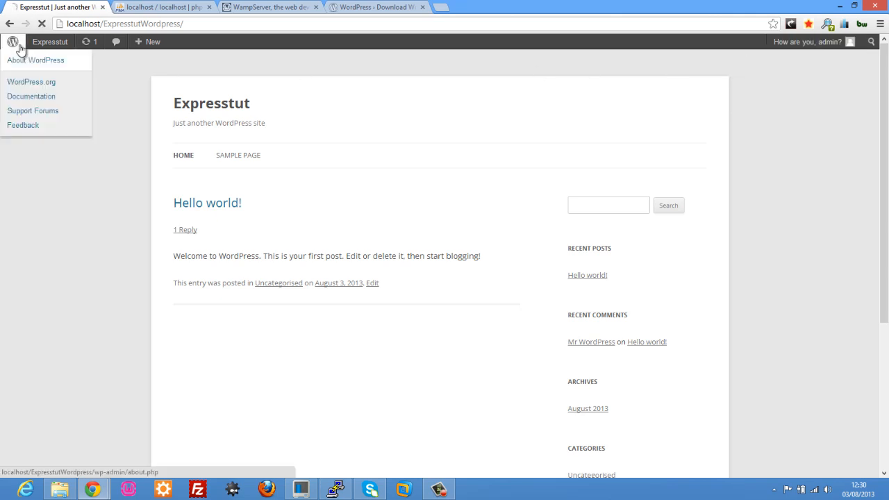
Step: Return to the Expresstut site's dashboard and log out of the admin account
mouse_move(36, 46)
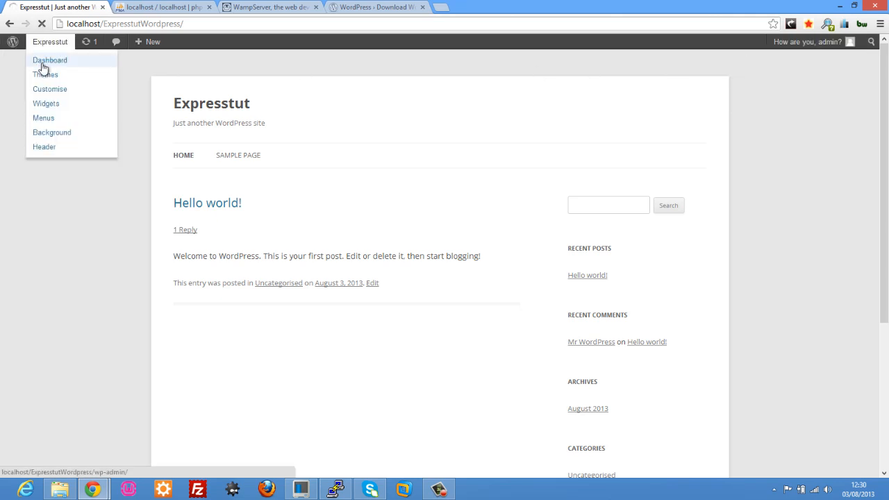
click(42, 64)
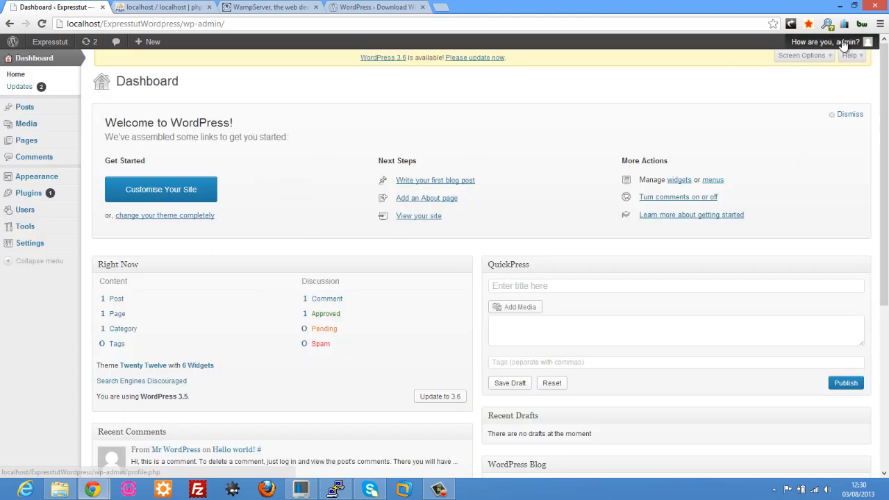
mouse_move(842, 42)
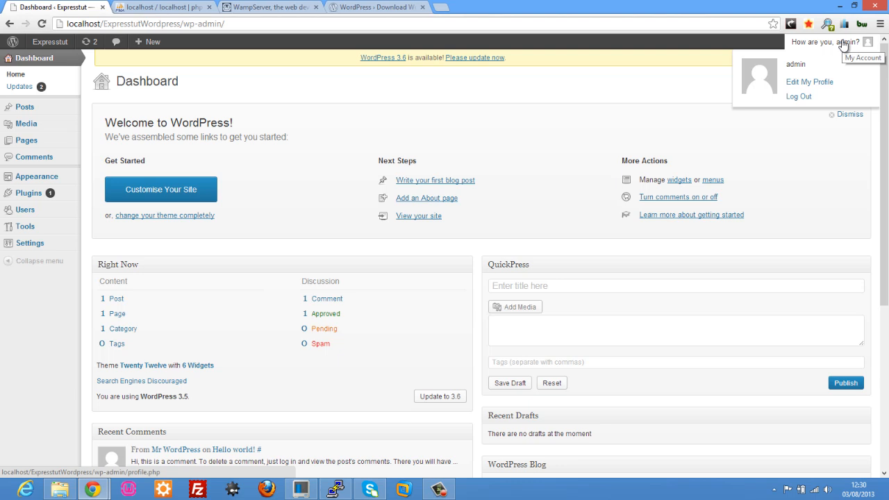
click(808, 98)
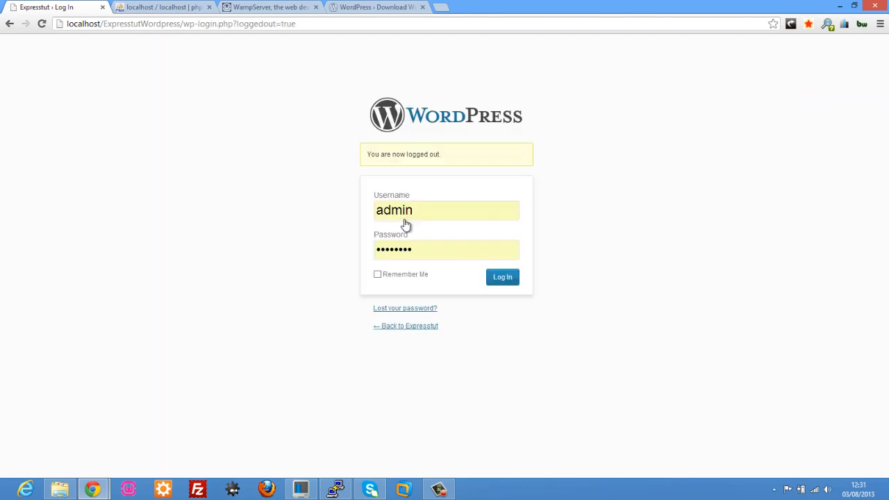
Step: From the site's public front page, open localhost/ExpresstutWordpress/wp-admin/ and log in with the prefilled admin credentials
click(401, 328)
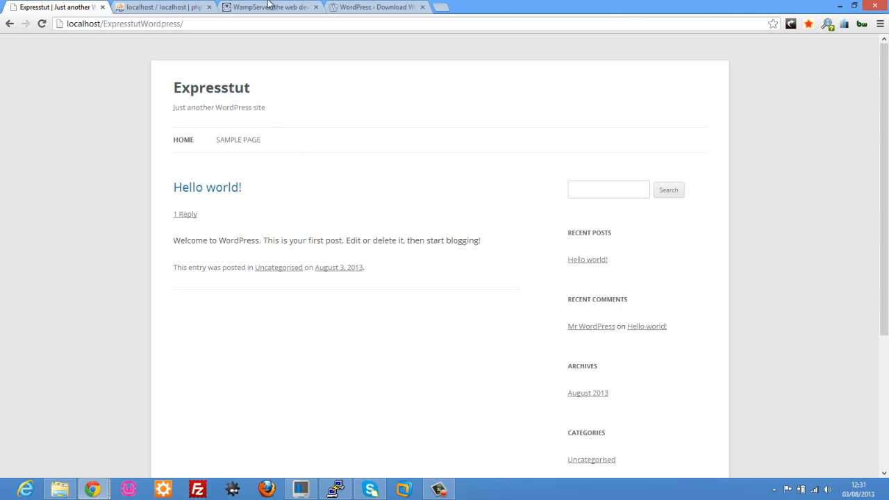
double_click(233, 27)
click(244, 28)
text(wp)
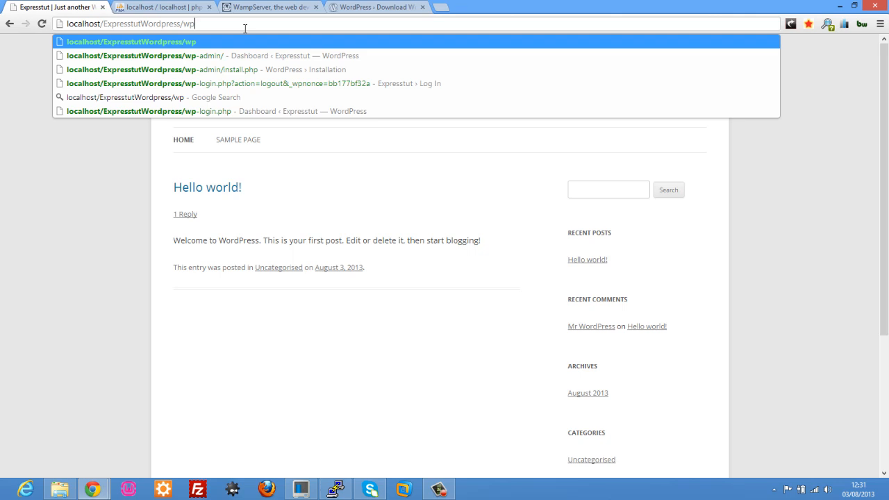
text(-admin/)
key(Return)
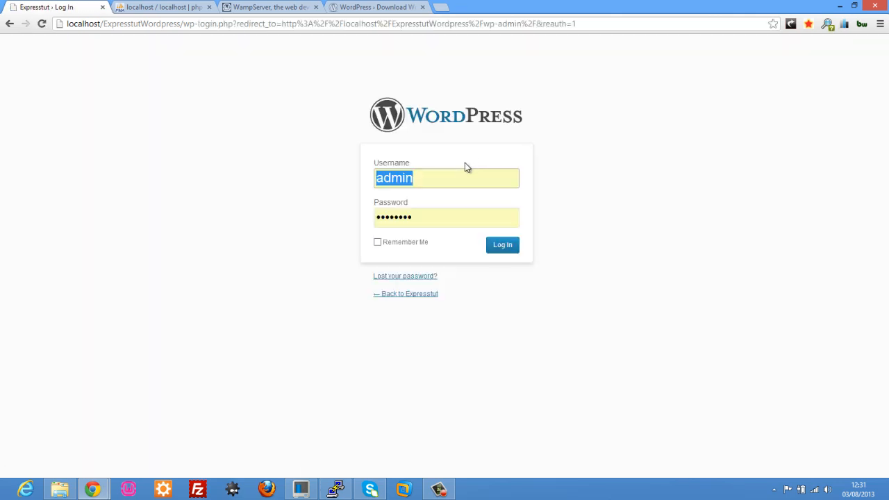
click(505, 247)
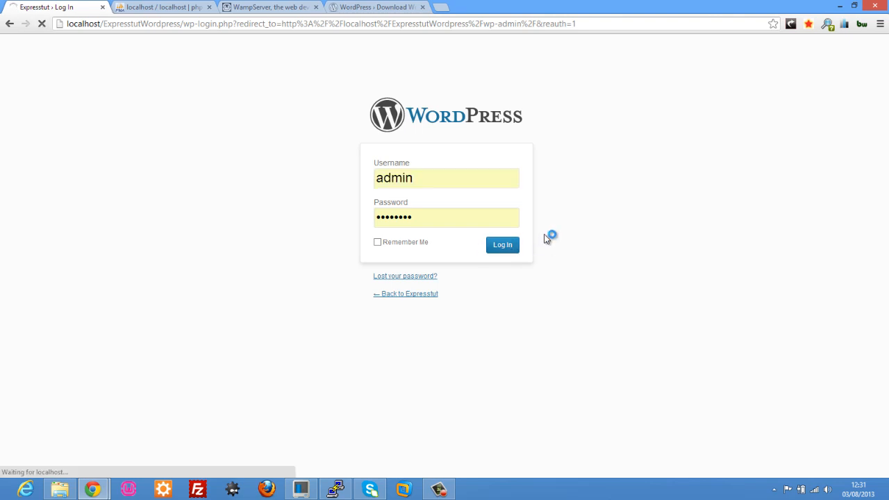